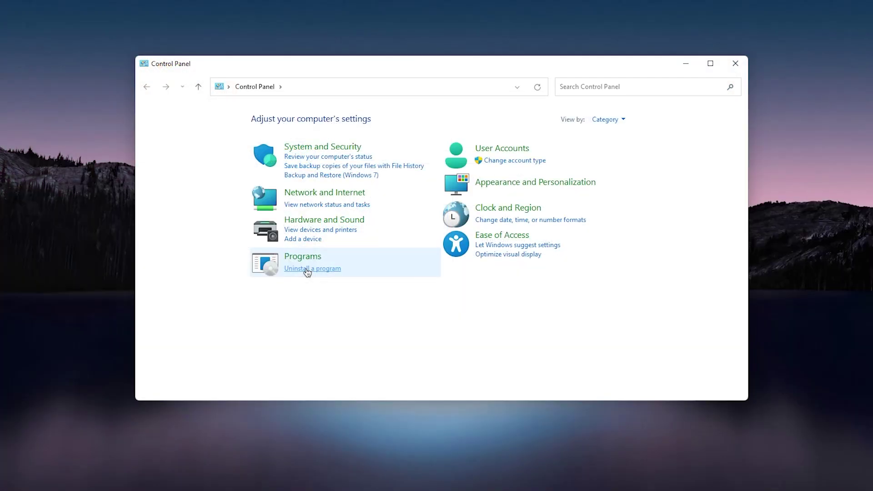
- Uninstall Rainmeter from the installed programs list and allow the uninstaller to make changes to the device
{"action": "left_click", "coordinate": [306, 270]}
{"action": "left_click", "coordinate": [337, 240]}
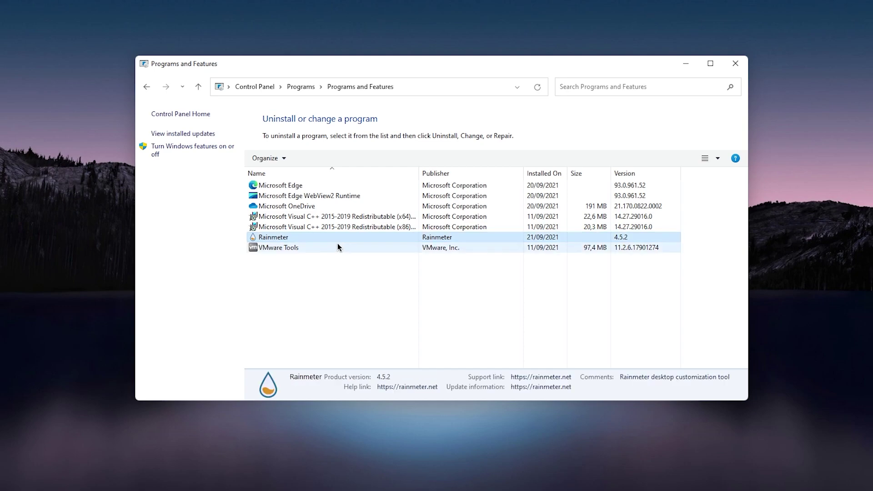
{"action": "left_click", "coordinate": [318, 159]}
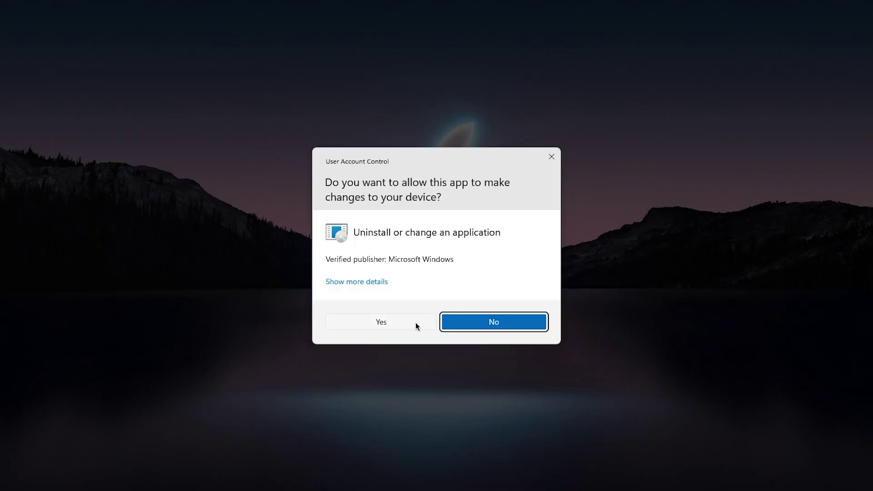
{"action": "left_click", "coordinate": [415, 324]}
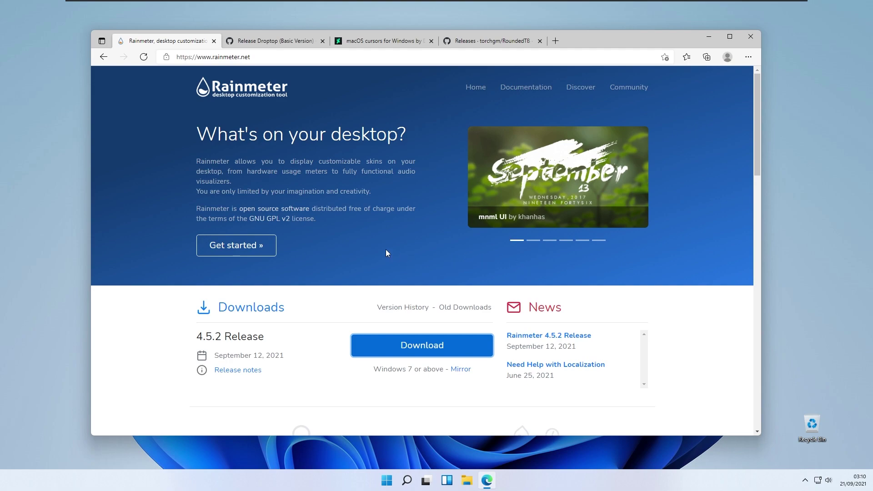
- Download the Rainmeter 4.5.2 release from rainmeter.net and launch its installer
{"action": "left_click", "coordinate": [440, 348]}
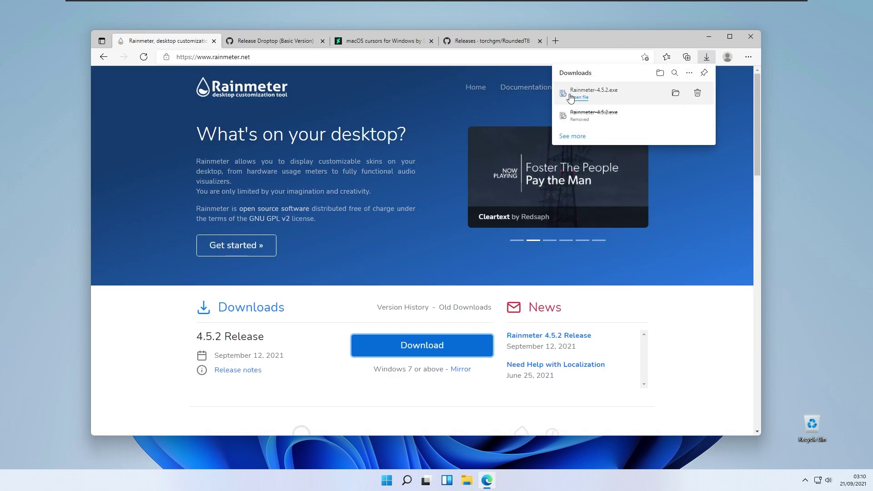
{"action": "left_click", "coordinate": [616, 98]}
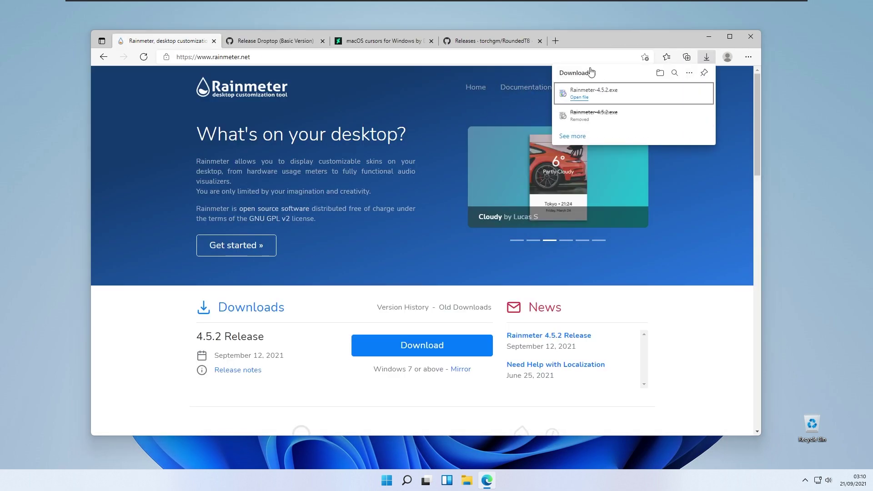
{"action": "left_click", "coordinate": [440, 261]}
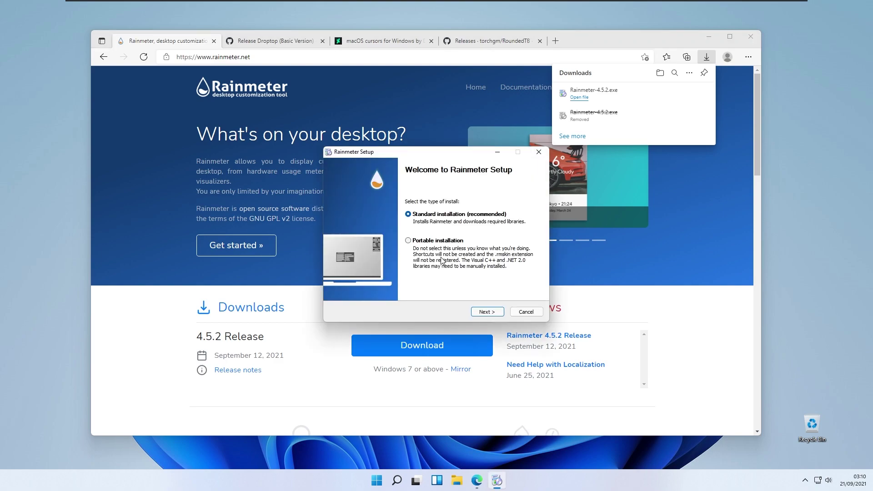
- Install Rainmeter with the standard installation and default install options, and finish setup with Run Rainmeter enabled
{"action": "left_click", "coordinate": [486, 312]}
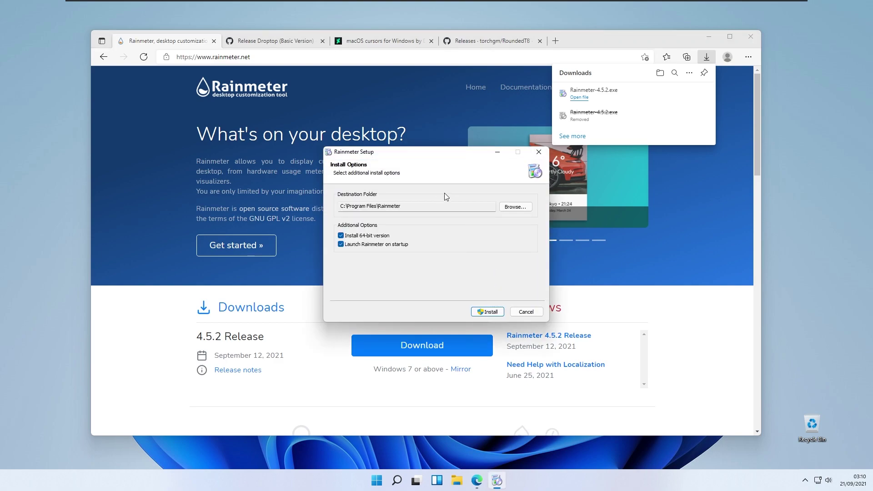
{"action": "left_click", "coordinate": [484, 312]}
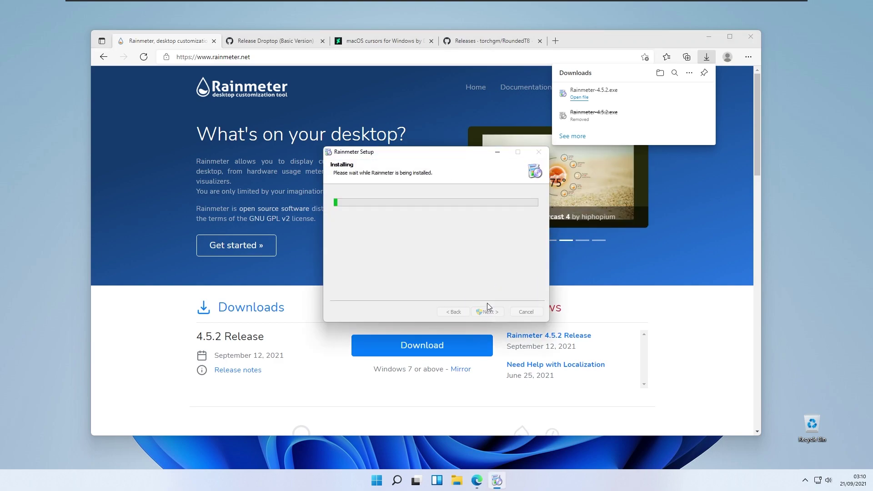
{"action": "left_click", "coordinate": [395, 312]}
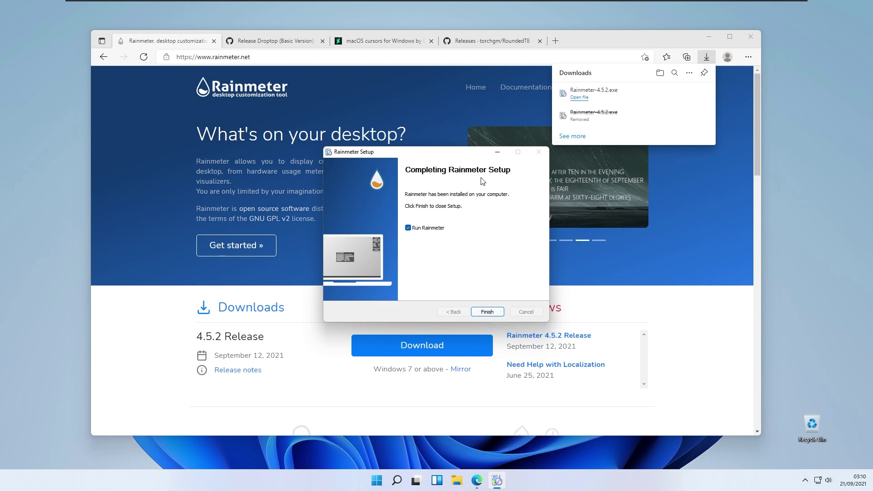
{"action": "left_click", "coordinate": [487, 312]}
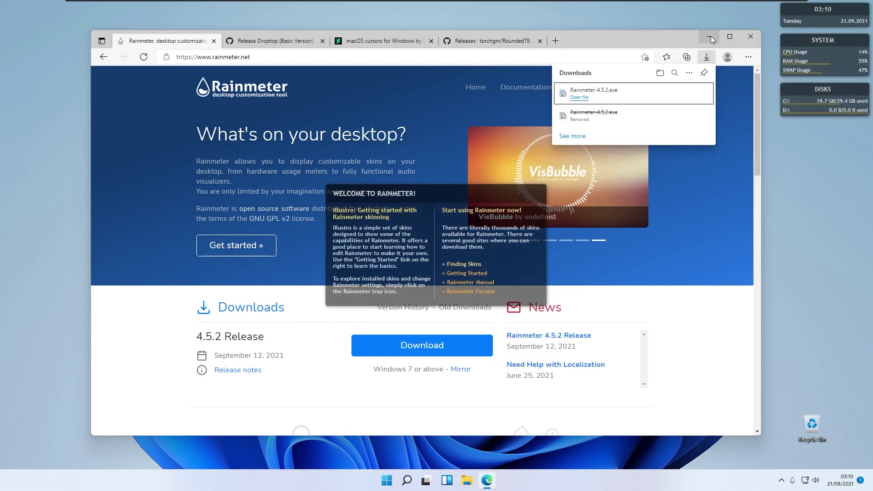
- Minimize the browser and unload the default illustro Welcome, Clock, System and Disk skins from the desktop
{"action": "left_click", "coordinate": [711, 37]}
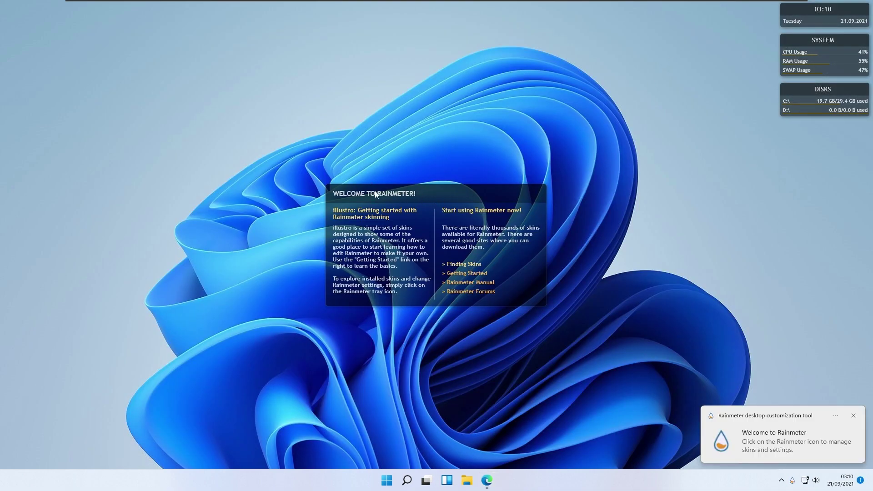
{"action": "right_click", "coordinate": [490, 193]}
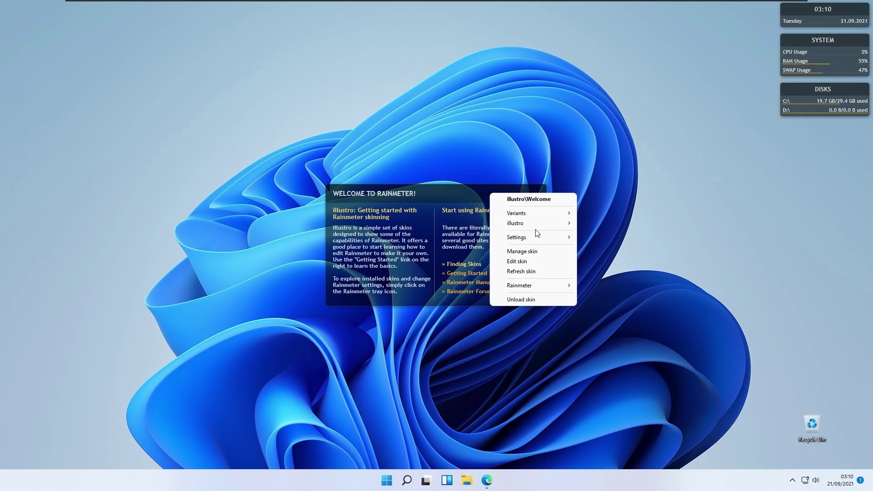
{"action": "left_click", "coordinate": [525, 304]}
{"action": "right_click", "coordinate": [809, 17]}
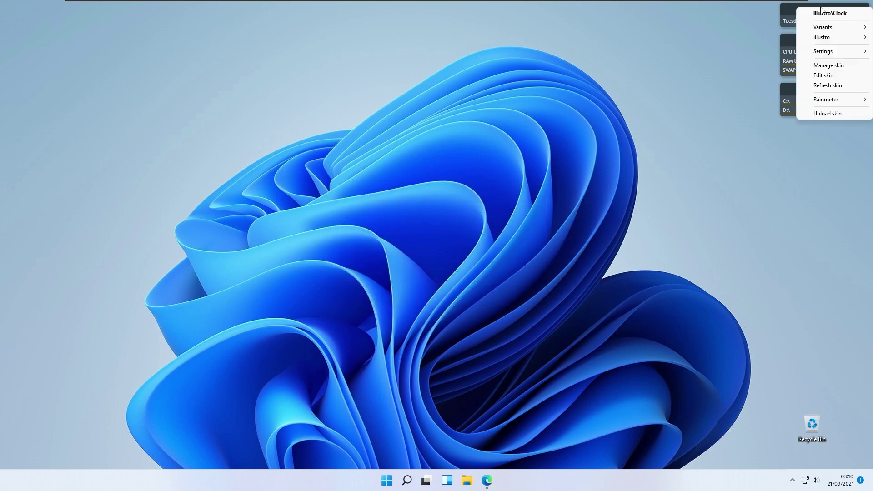
{"action": "left_click", "coordinate": [822, 113]}
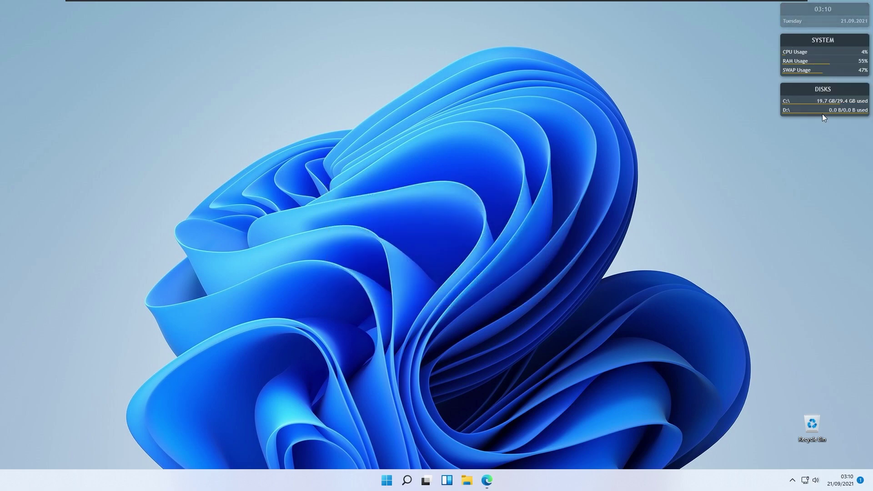
{"action": "right_click", "coordinate": [808, 43]}
{"action": "left_click", "coordinate": [825, 148]}
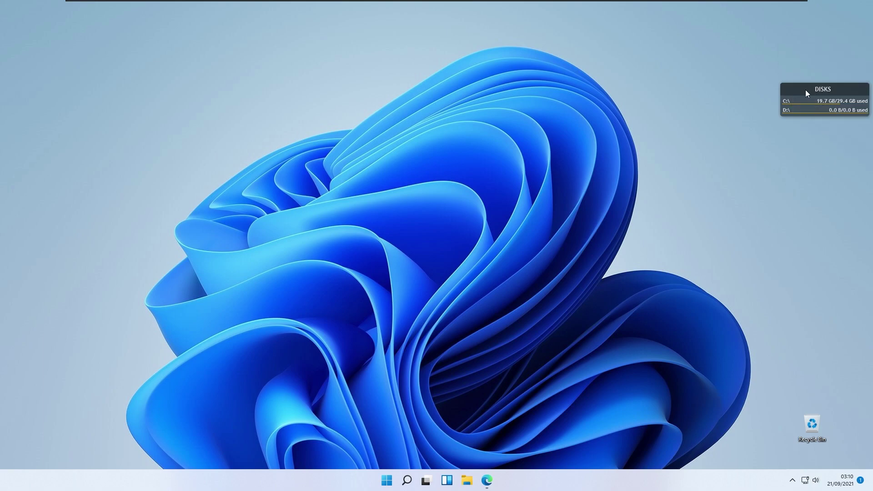
{"action": "right_click", "coordinate": [806, 90]}
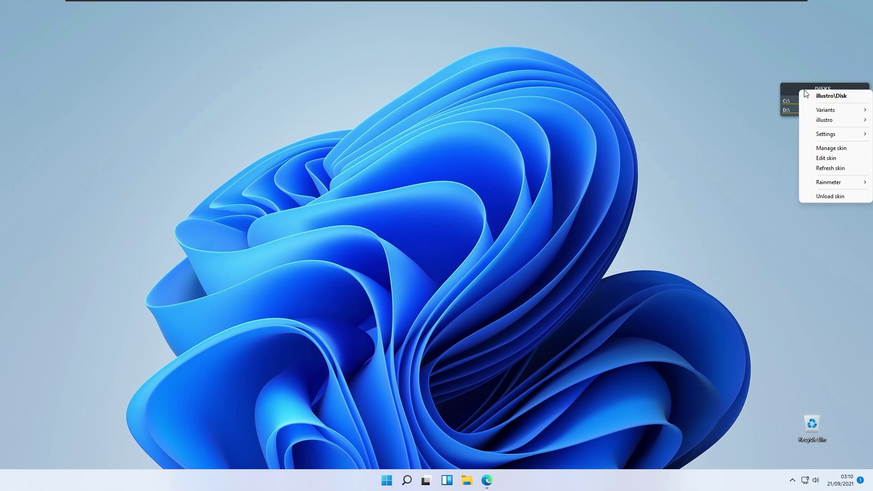
{"action": "left_click", "coordinate": [835, 196]}
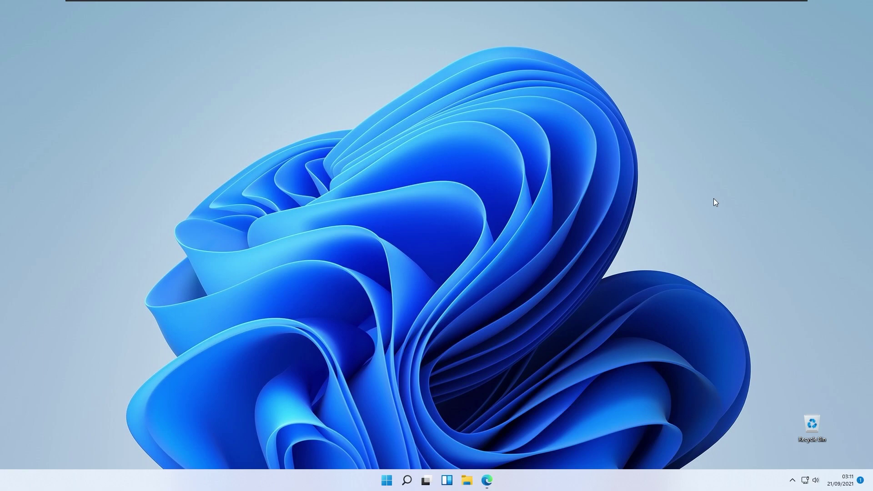
- Download Droptop (Basic Version) from its GitHub release page in the browser and install the skin package with all included components
{"action": "left_click", "coordinate": [487, 480]}
{"action": "left_click", "coordinate": [269, 43]}
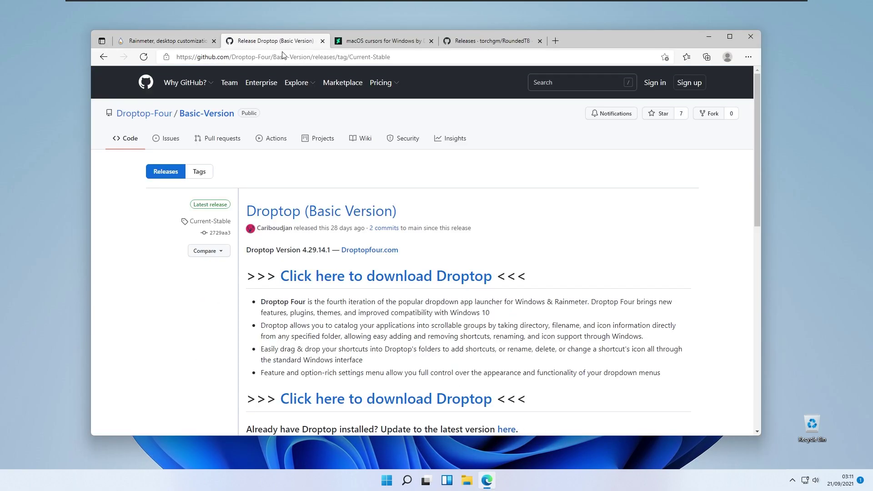
{"action": "scroll", "coordinate": [414, 193], "scroll_direction": "down", "scroll_amount": 1}
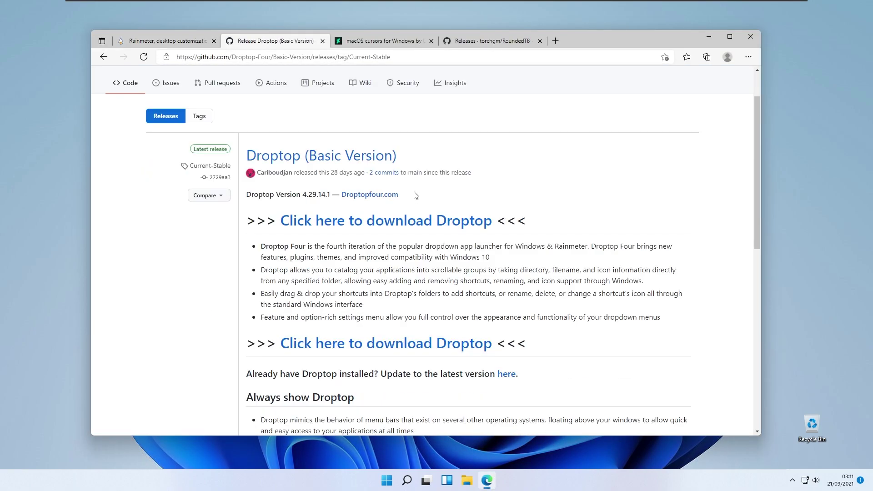
{"action": "scroll", "coordinate": [421, 189], "scroll_direction": "up", "scroll_amount": 1}
{"action": "scroll", "coordinate": [405, 189], "scroll_direction": "down", "scroll_amount": 1}
{"action": "scroll", "coordinate": [440, 180], "scroll_direction": "up", "scroll_amount": 1}
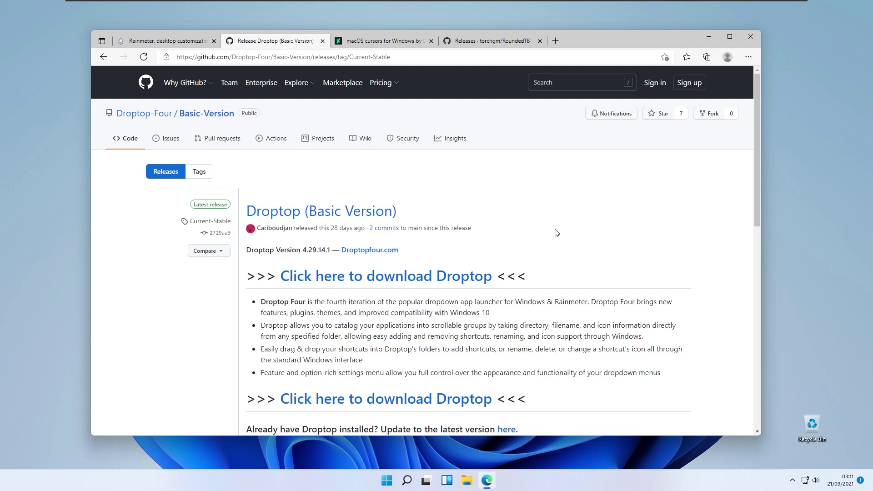
{"action": "left_click", "coordinate": [421, 272]}
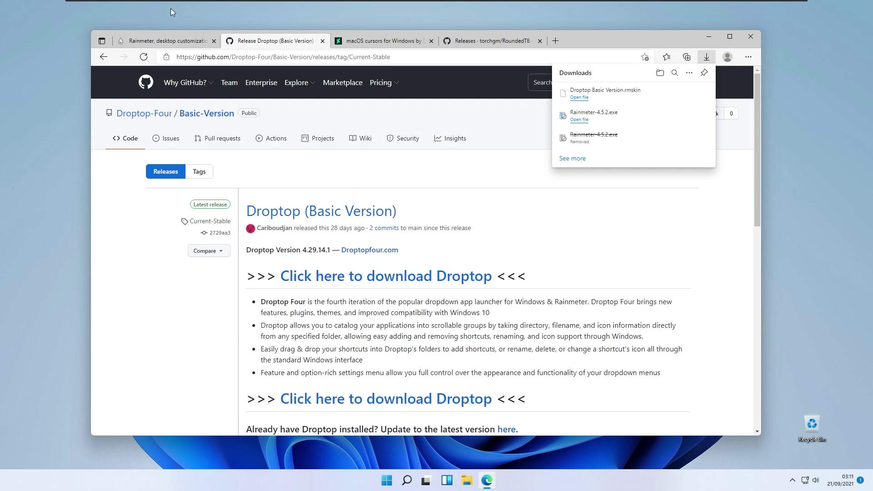
{"action": "left_click", "coordinate": [652, 98]}
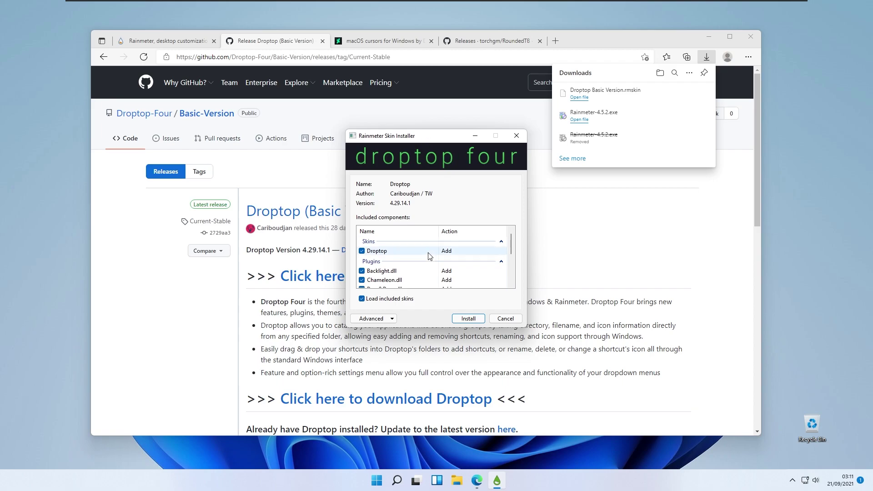
{"action": "left_click", "coordinate": [478, 320]}
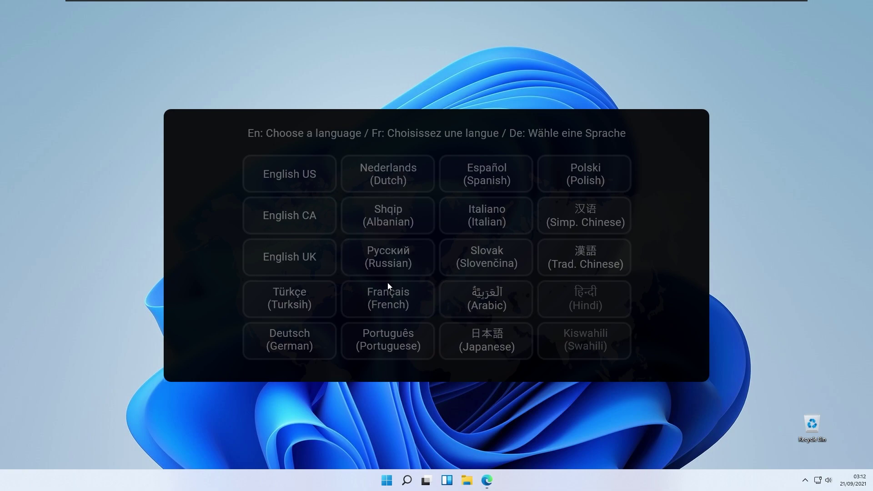
- Set the Droptop language to English US and its display mode to Always show Droptop
{"action": "left_click", "coordinate": [302, 175]}
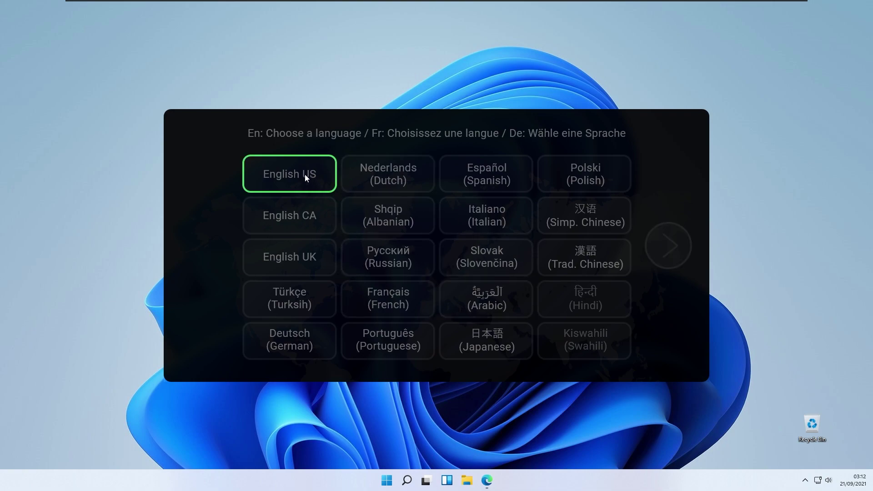
{"action": "left_click", "coordinate": [675, 248]}
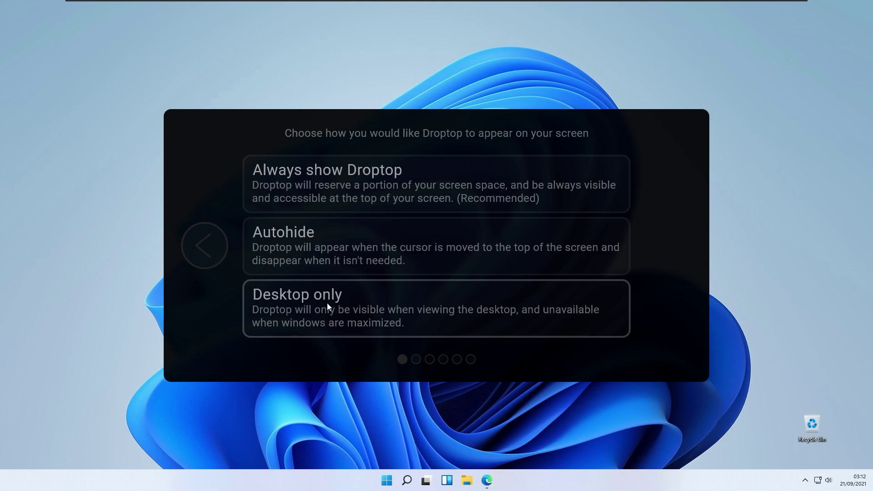
{"action": "left_click", "coordinate": [375, 182]}
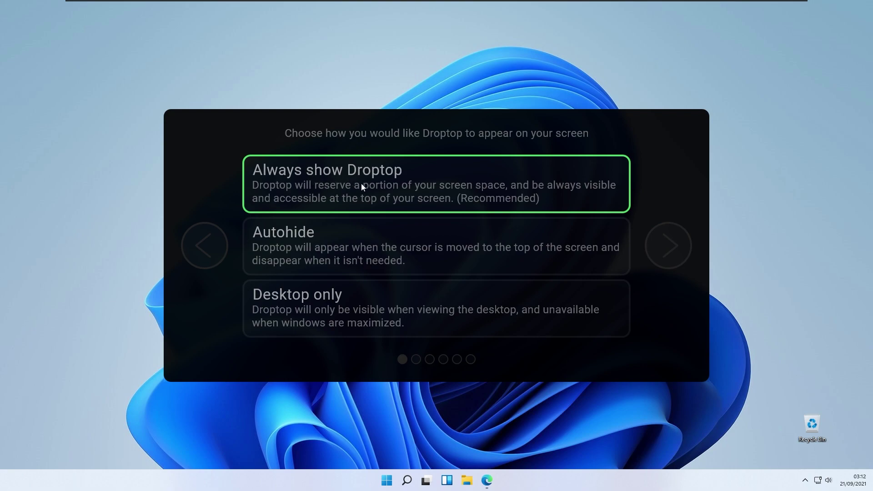
{"action": "left_click", "coordinate": [672, 244]}
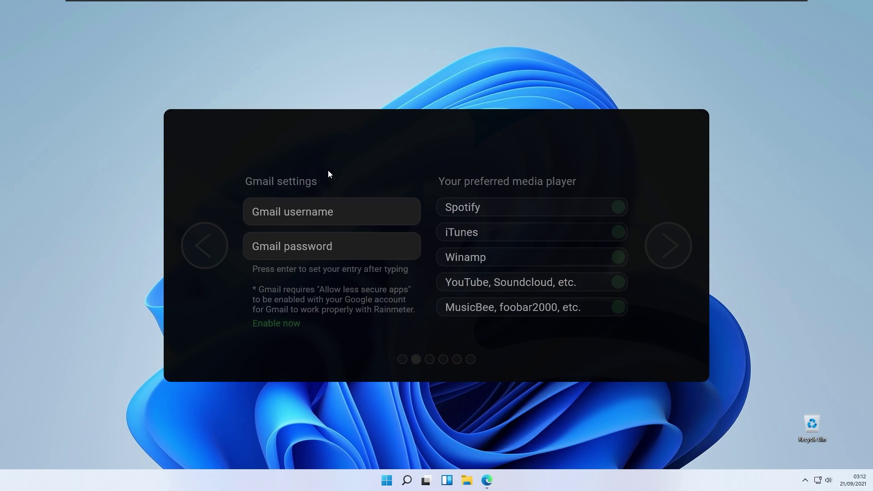
- Choose Spotify as Droptop's preferred media player, leaving the Gmail settings empty, and continue the setup
{"action": "left_click", "coordinate": [303, 207]}
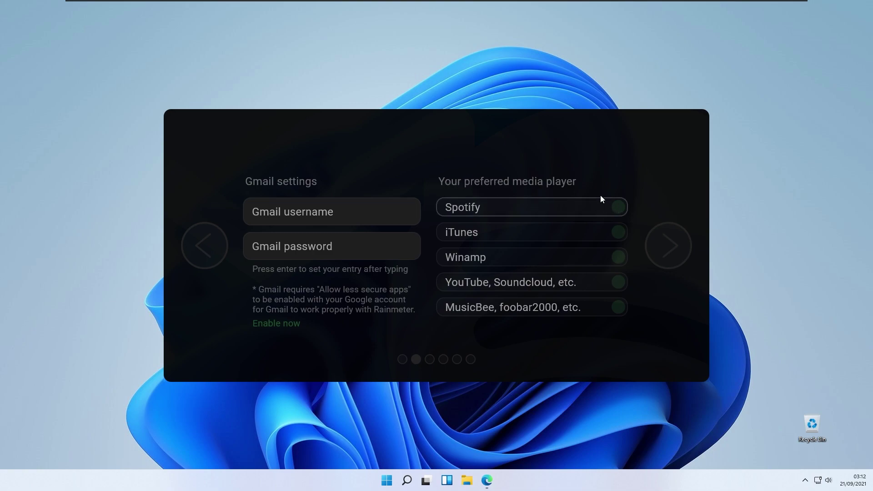
{"action": "left_click", "coordinate": [553, 210]}
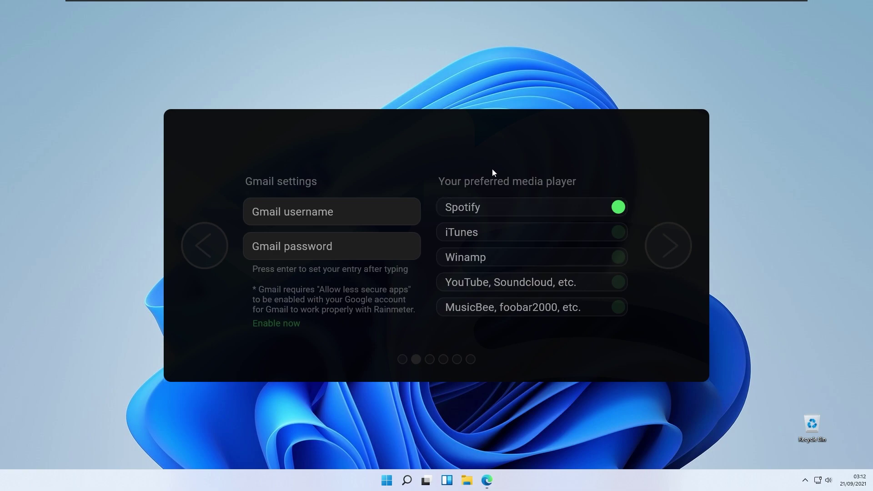
{"action": "left_click", "coordinate": [668, 248]}
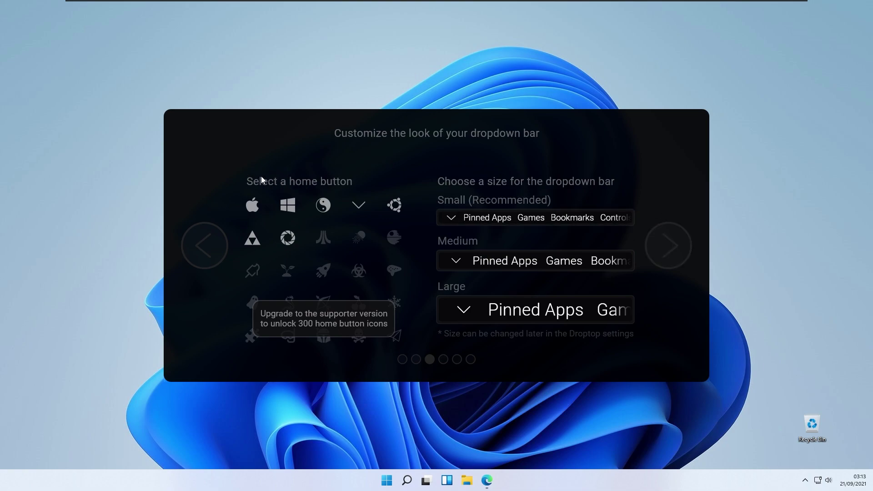
- Select the Apple logo as the home button and the Small (Recommended) size for the dropdown bar
{"action": "left_click", "coordinate": [256, 205]}
{"action": "left_click", "coordinate": [257, 205]}
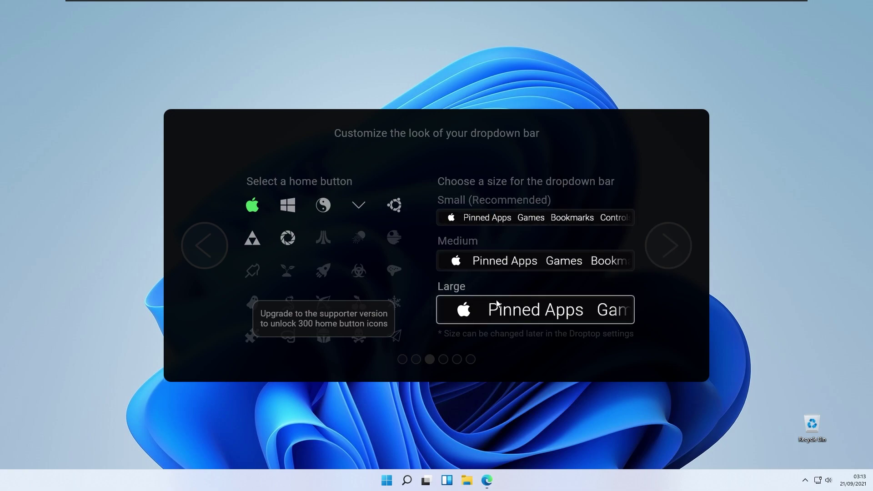
{"action": "left_click", "coordinate": [484, 214]}
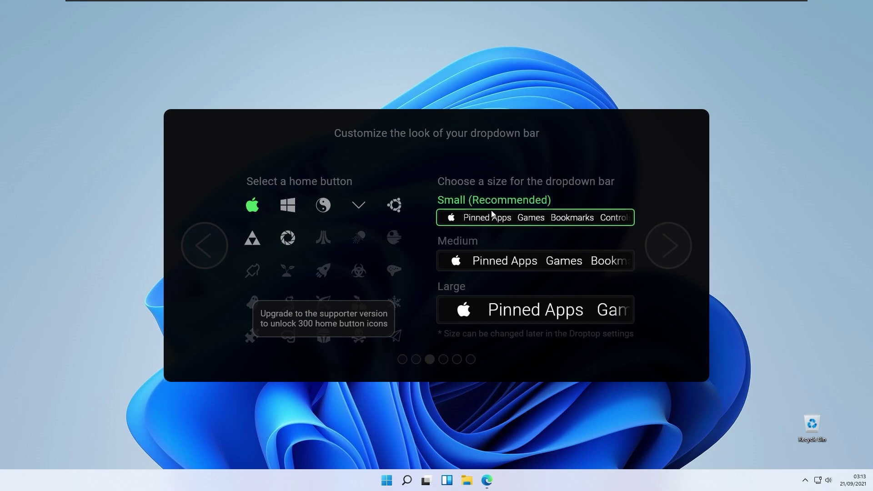
{"action": "left_click", "coordinate": [670, 247]}
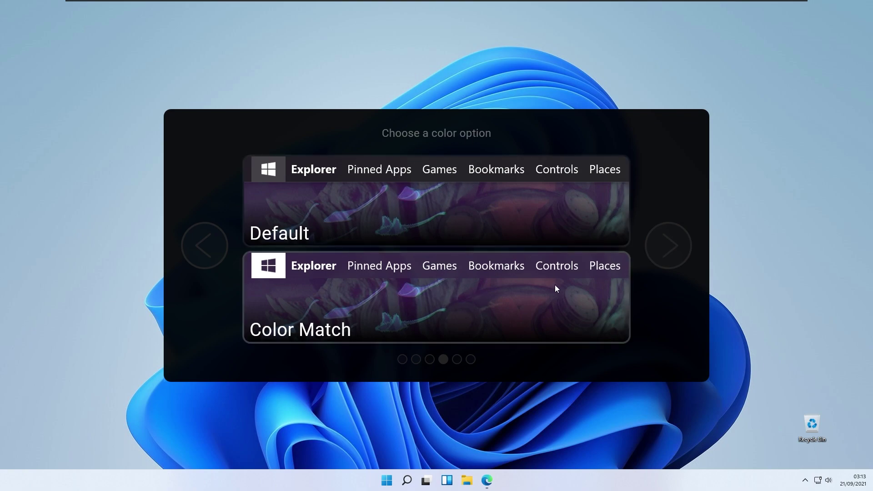
- Choose the Default color option for Droptop and continue to the version selection
{"action": "left_click", "coordinate": [390, 208]}
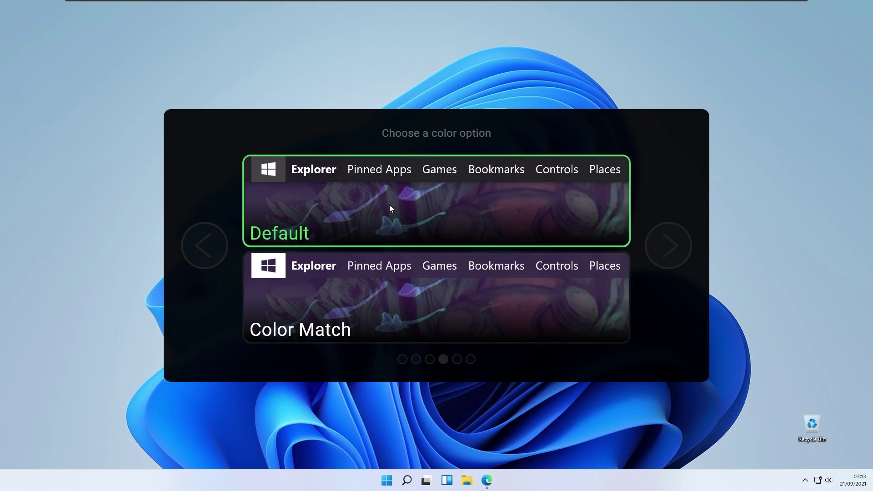
{"action": "left_click", "coordinate": [665, 244]}
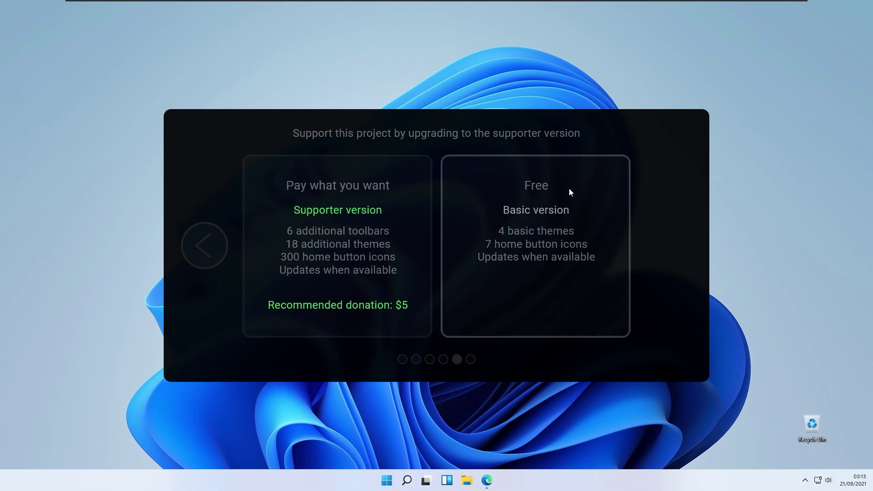
- Choose the Free Basic version of Droptop and decline the supporter offer with Maybe later to finish the setup
{"action": "left_click", "coordinate": [516, 169]}
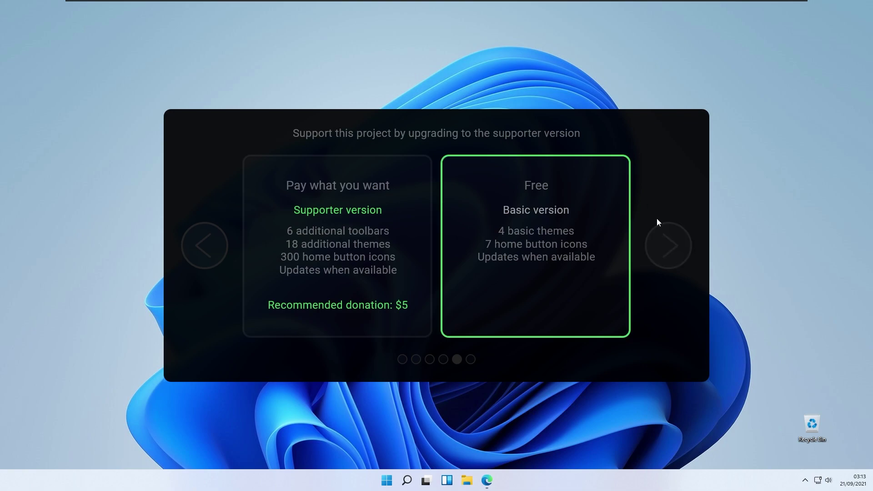
{"action": "left_click", "coordinate": [666, 244]}
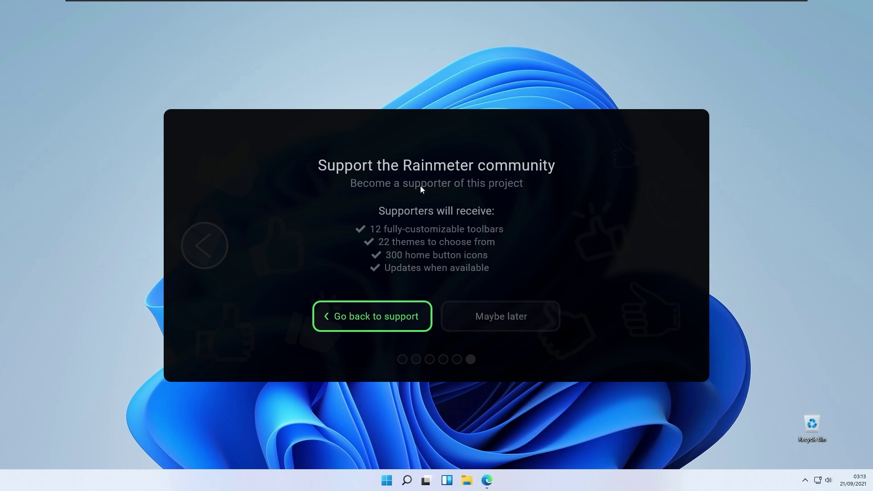
{"action": "left_click", "coordinate": [514, 312]}
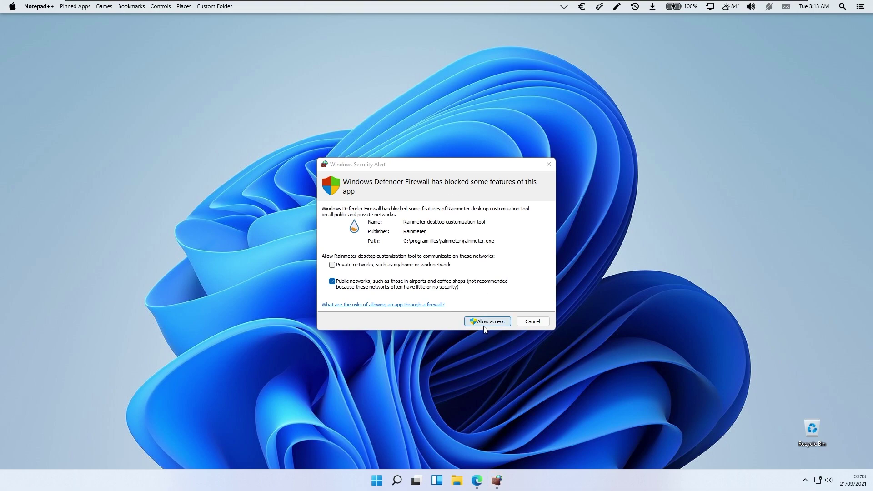
- Allow Rainmeter through the Windows Defender Firewall on public networks and skip the Droptop tutorial
{"action": "key", "text": "Return"}
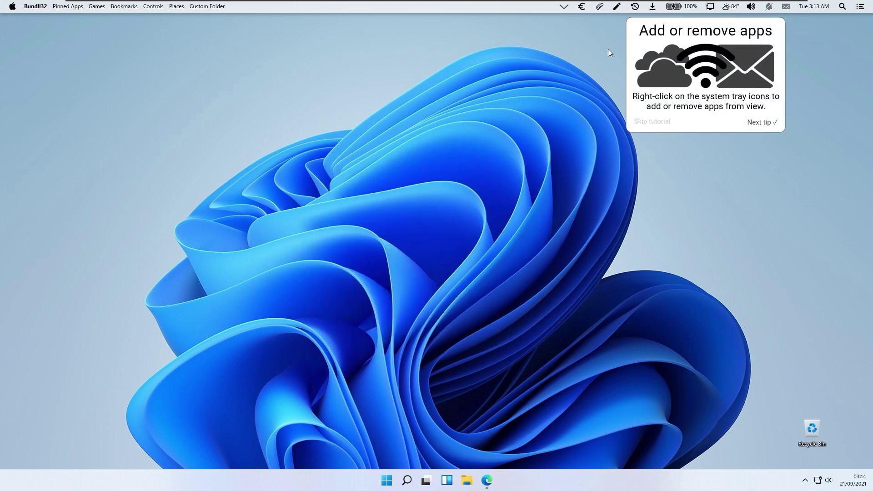
{"action": "left_click", "coordinate": [655, 122]}
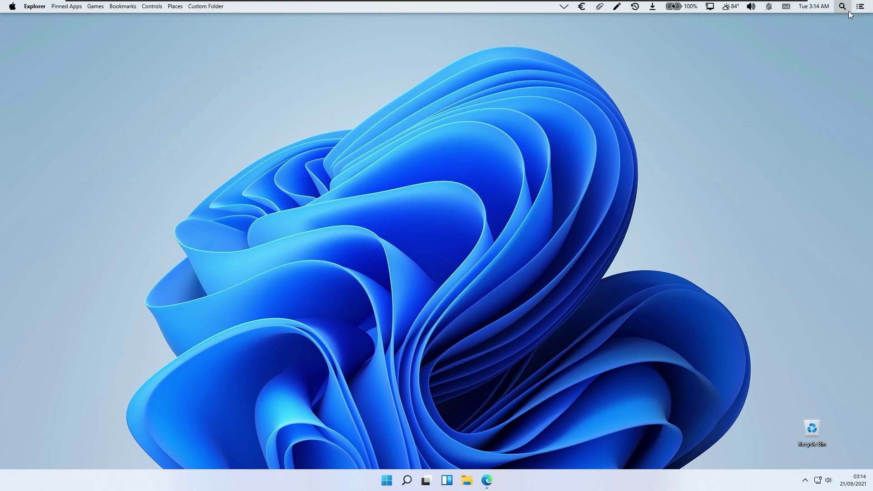
- Apply the first Light preset color scheme to the top bar in the Droptop appearance settings
{"action": "left_click", "coordinate": [13, 7]}
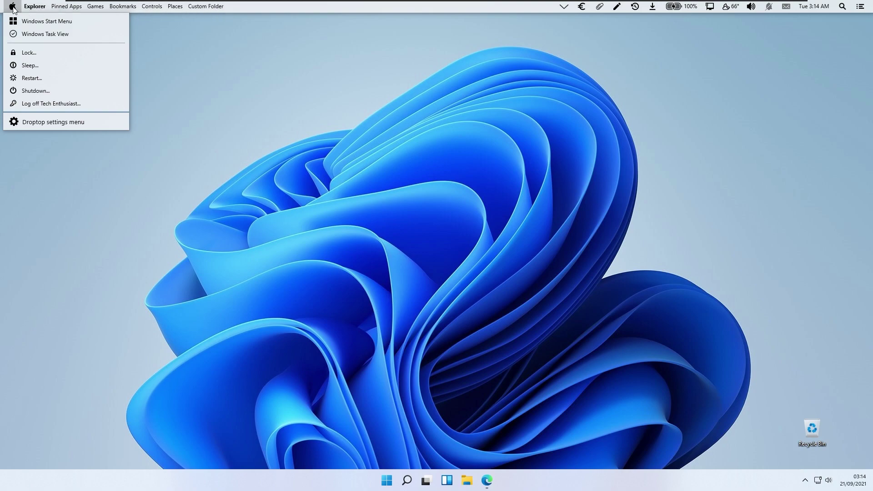
{"action": "left_click", "coordinate": [43, 121]}
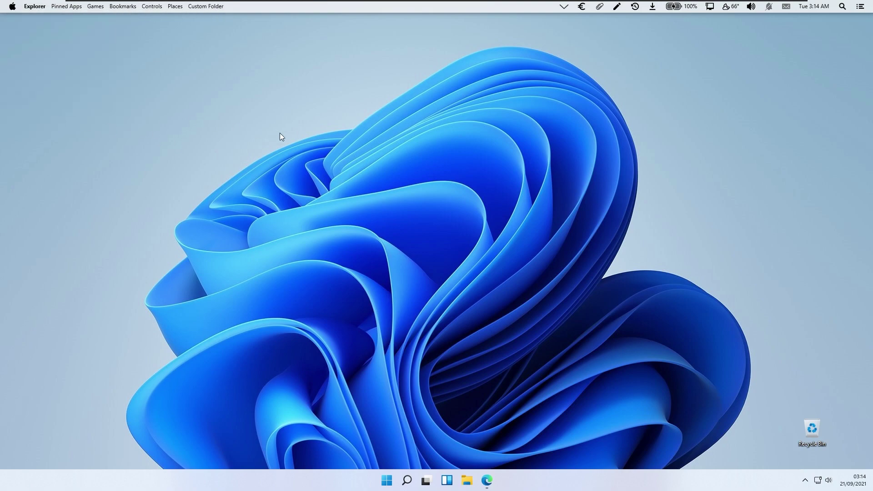
{"action": "left_click_drag", "start_coordinate": [146, 36], "coordinate": [459, 54]}
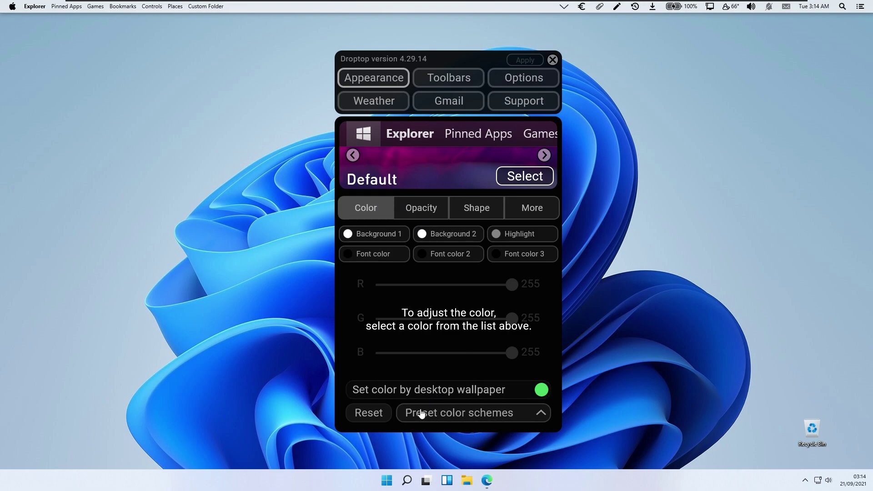
{"action": "left_click", "coordinate": [459, 420]}
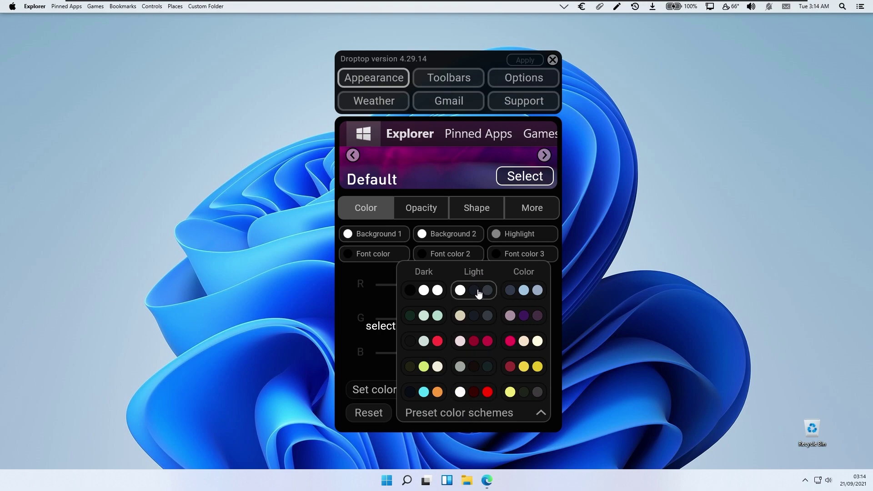
{"action": "left_click", "coordinate": [478, 293]}
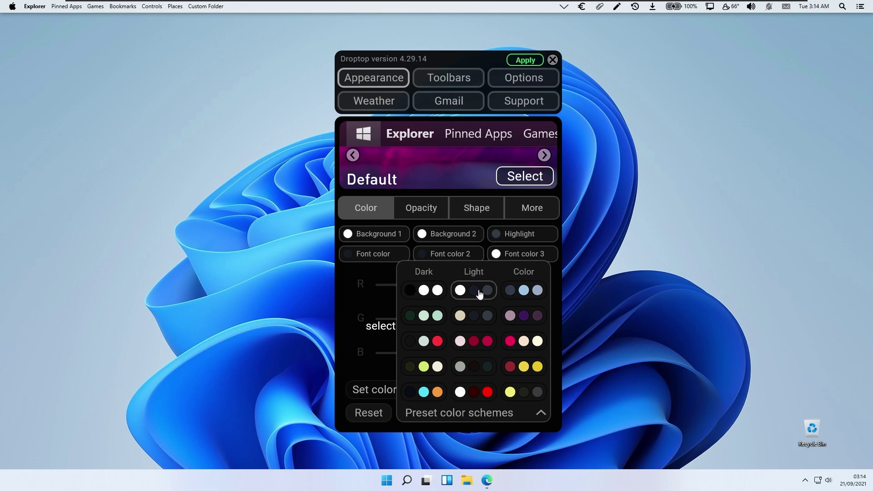
{"action": "left_click", "coordinate": [519, 63]}
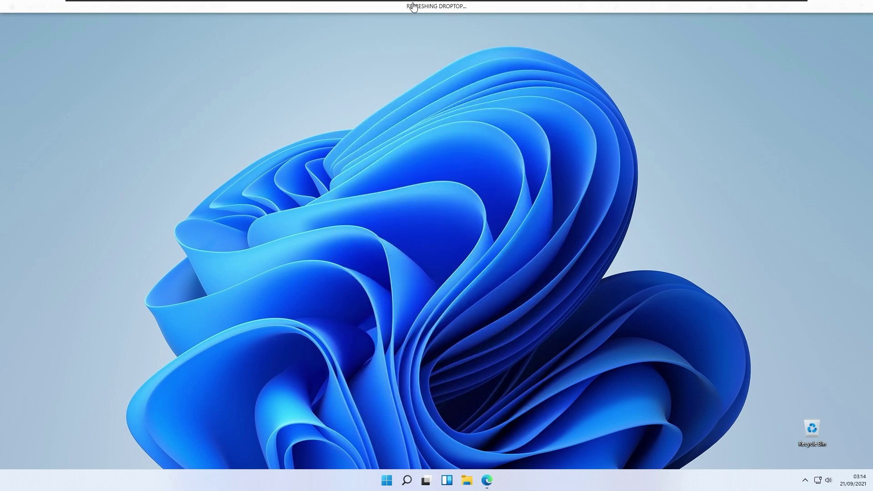
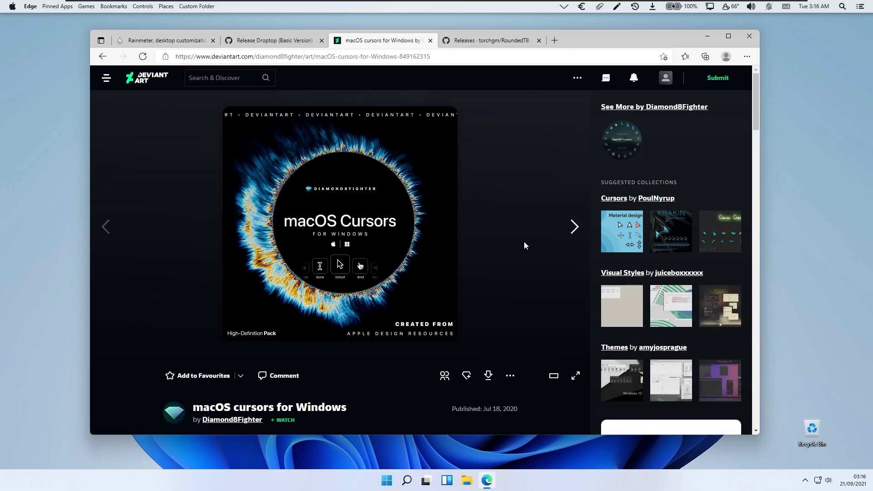
- Download the macOS cursors for Windows pack from DeviantArt and show the archive in the Downloads folder
{"action": "left_click", "coordinate": [488, 383]}
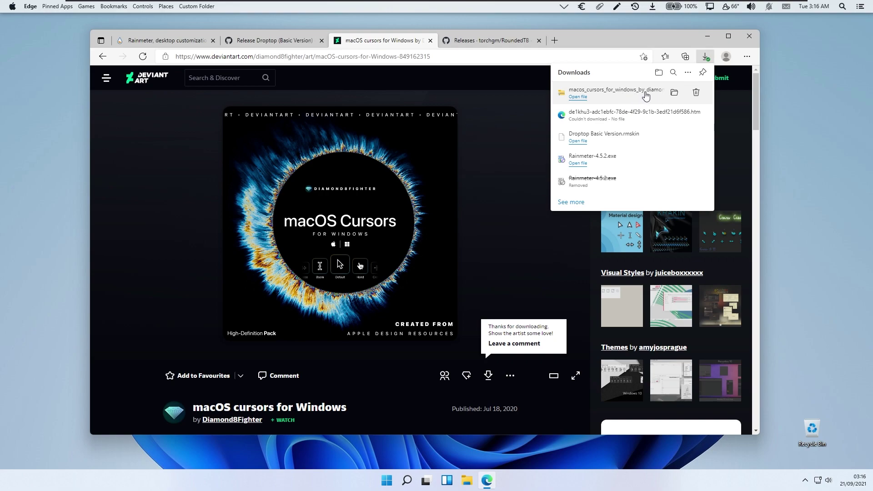
{"action": "left_click", "coordinate": [673, 93]}
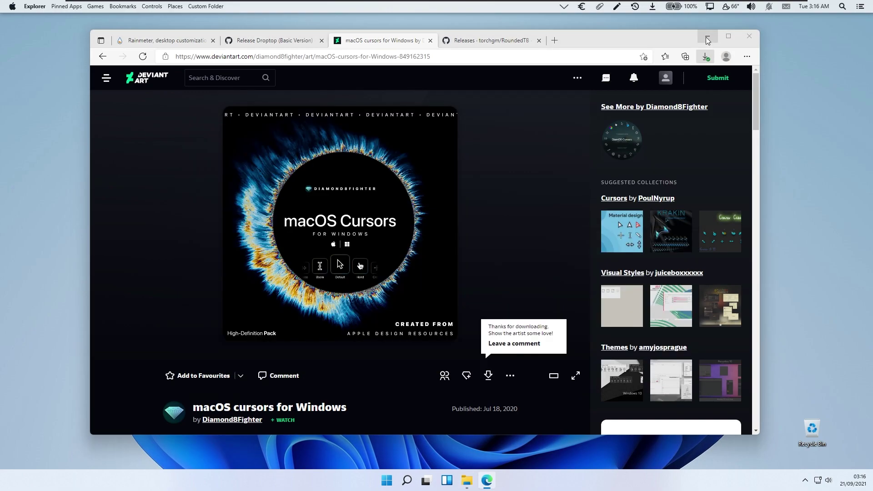
{"action": "left_click", "coordinate": [707, 38]}
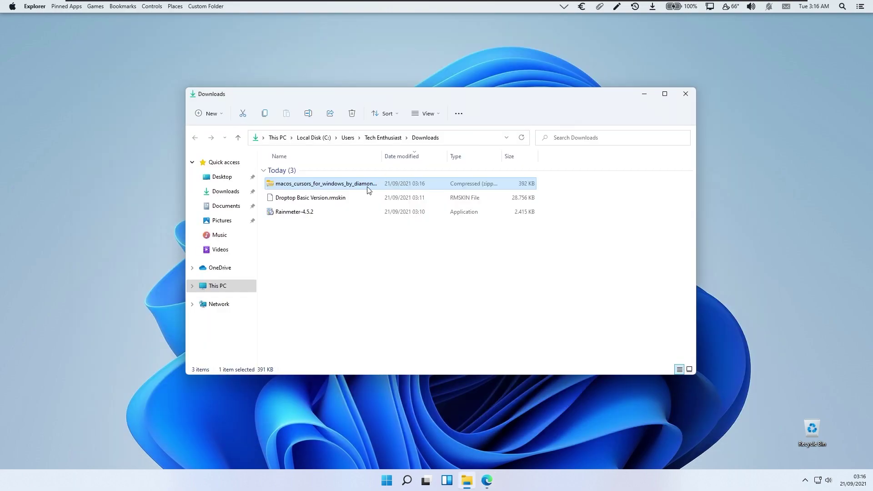
- Extract the macOS cursors archive to its default destination and open the extracted macOS cursors for Windows folder
{"action": "right_click", "coordinate": [341, 182]}
{"action": "left_click", "coordinate": [412, 262]}
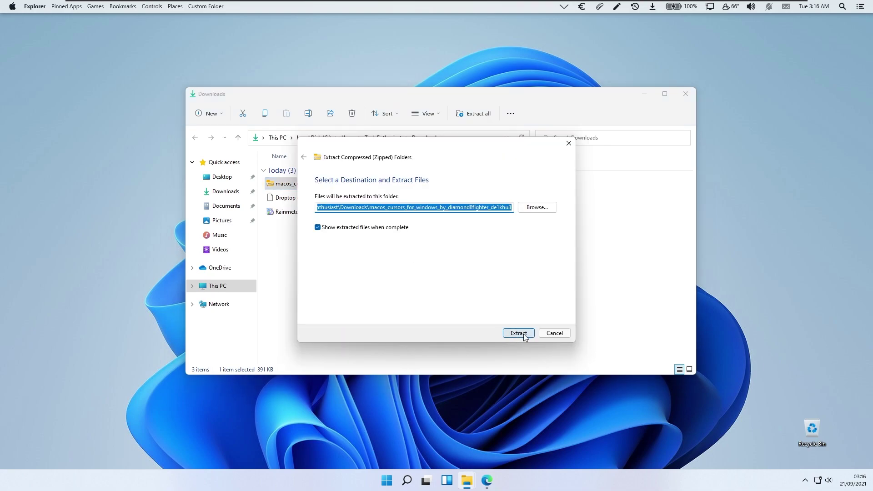
{"action": "left_click", "coordinate": [519, 335]}
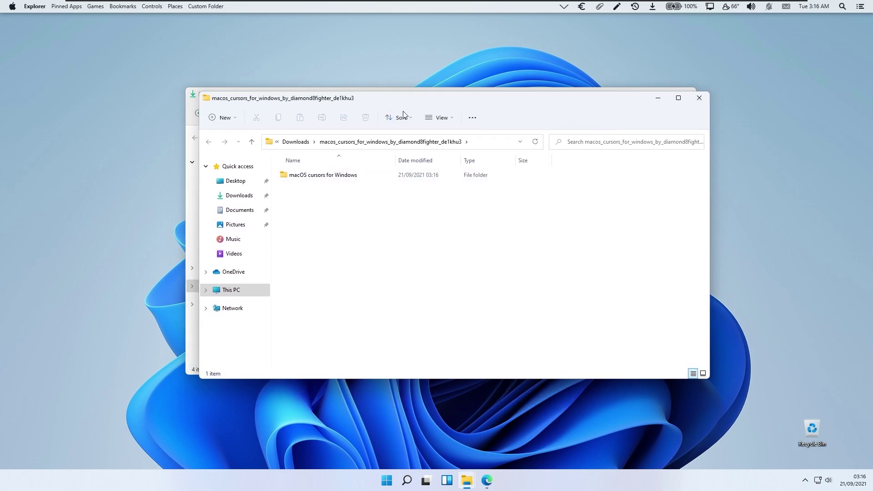
{"action": "double_click", "coordinate": [334, 175]}
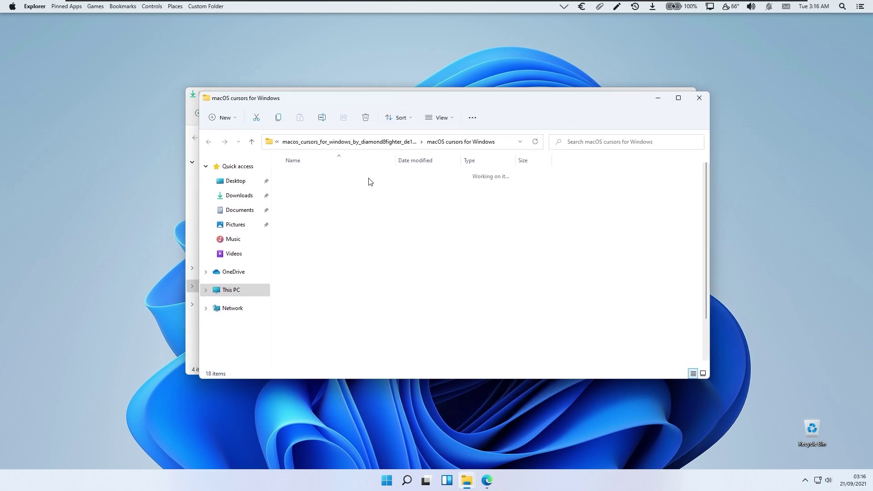
- Install the cursor pack from its .Install setup file, accepting the security warning, and minimize the folder windows
{"action": "left_click", "coordinate": [333, 175]}
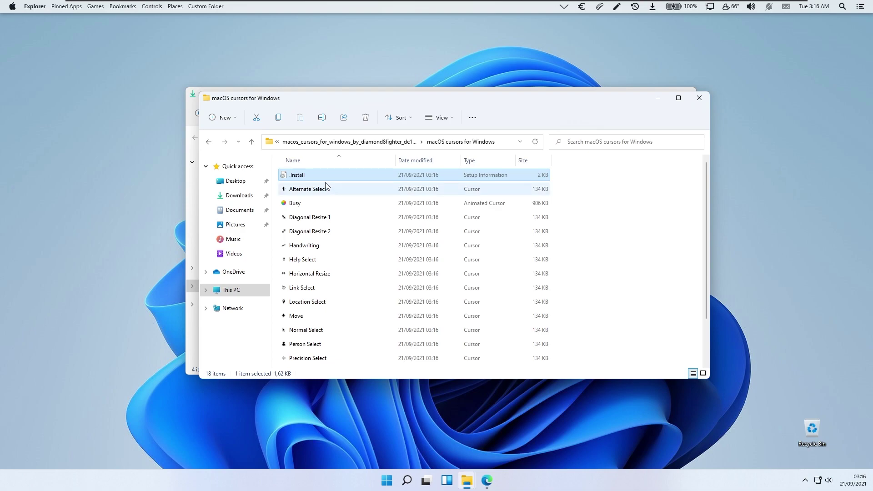
{"action": "right_click", "coordinate": [308, 177]}
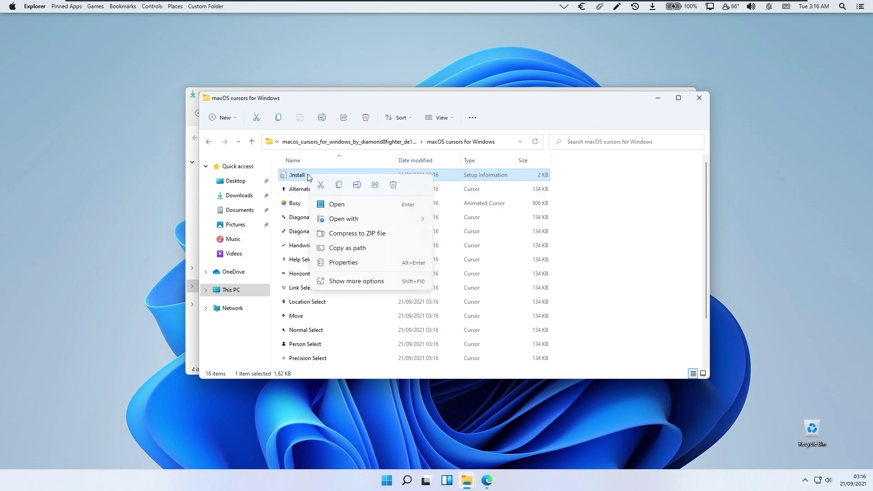
{"action": "left_click", "coordinate": [368, 283]}
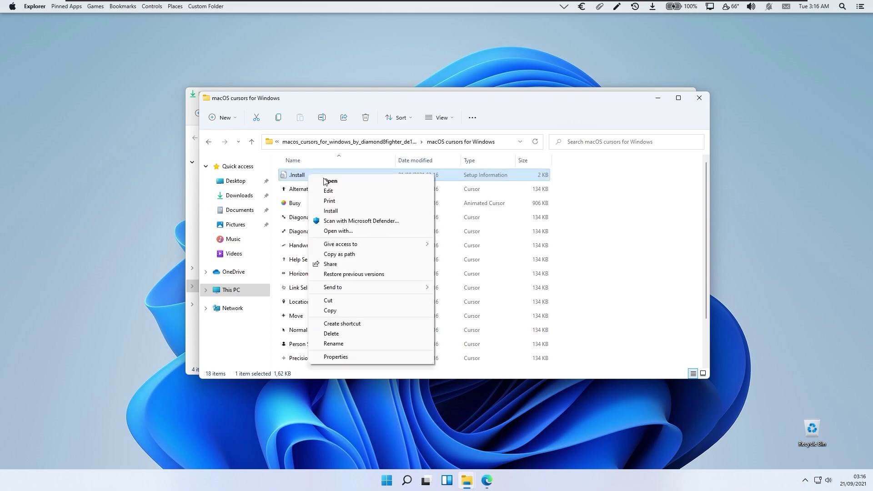
{"action": "left_click", "coordinate": [347, 213]}
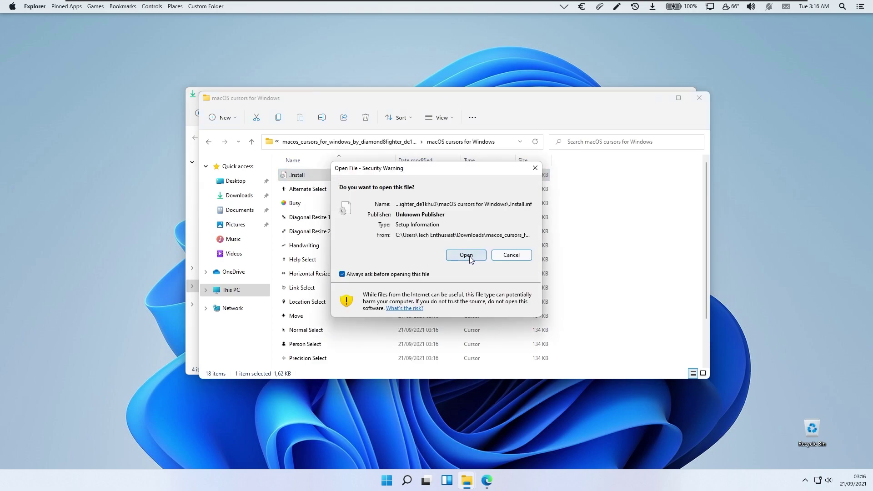
{"action": "left_click", "coordinate": [466, 255]}
{"action": "left_click", "coordinate": [406, 309]}
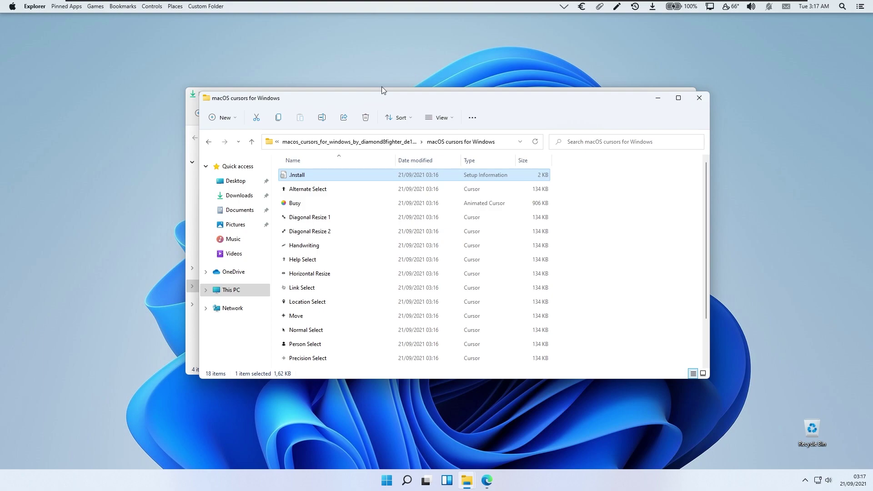
{"action": "left_click", "coordinate": [656, 99]}
{"action": "left_click", "coordinate": [643, 94]}
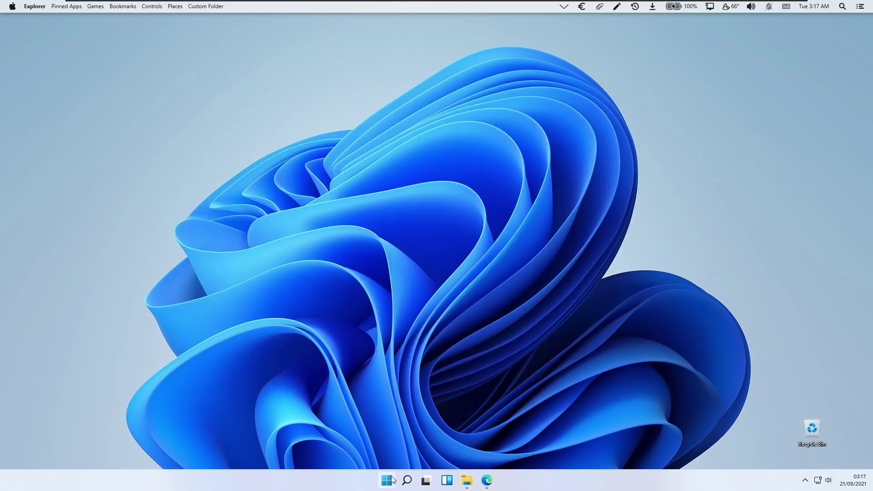
- Search Windows for "cursor" and open the pointer scheme settings in Mouse Properties
{"action": "left_click", "coordinate": [387, 480]}
{"action": "left_click", "coordinate": [412, 157]}
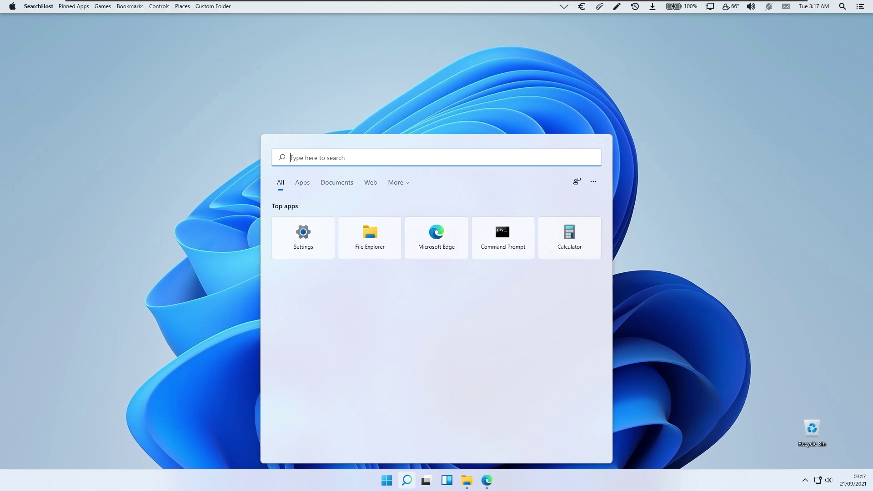
{"action": "type", "text": "cursor"}
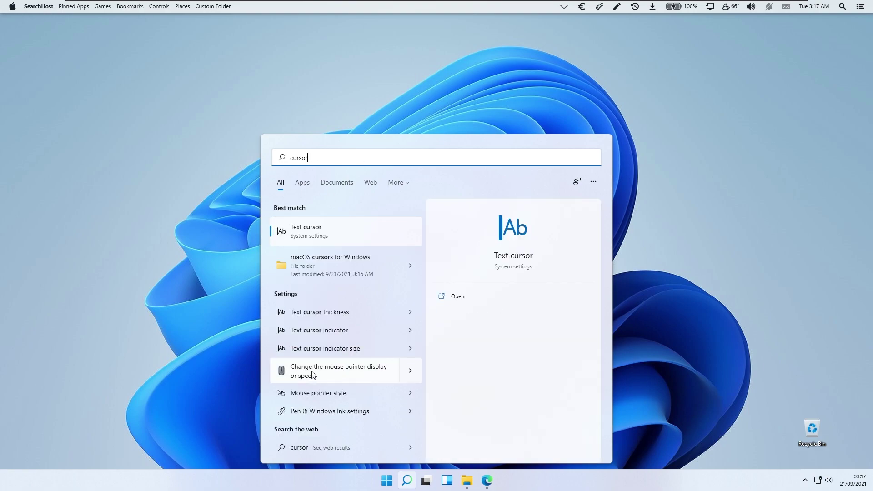
{"action": "left_click", "coordinate": [359, 375]}
{"action": "left_click_drag", "start_coordinate": [178, 79], "coordinate": [478, 111]}
{"action": "left_click", "coordinate": [392, 118]}
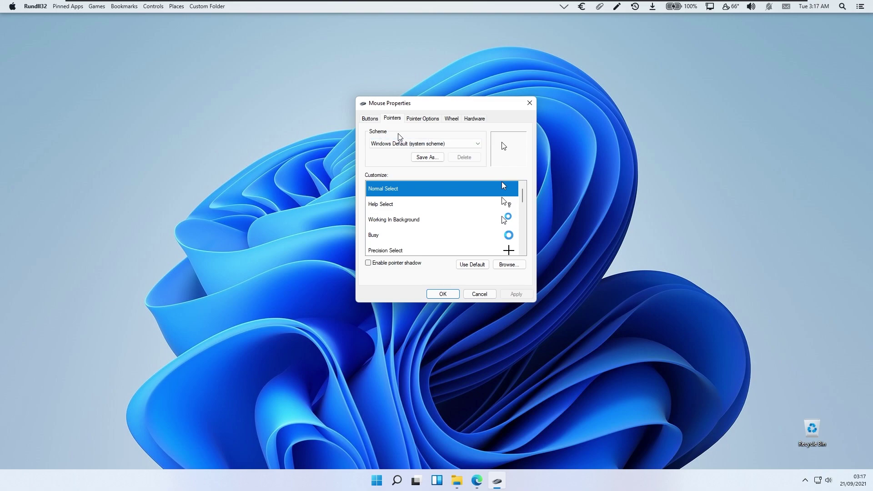
- Set the mouse pointer scheme to macOS, replacing the existing scheme, and close Mouse Properties
{"action": "left_click_drag", "start_coordinate": [450, 106], "coordinate": [444, 103]}
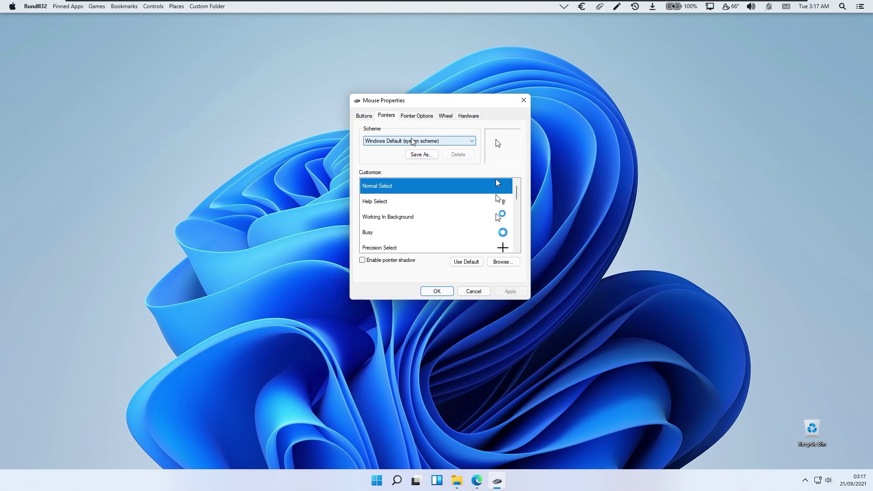
{"action": "left_click", "coordinate": [412, 141]}
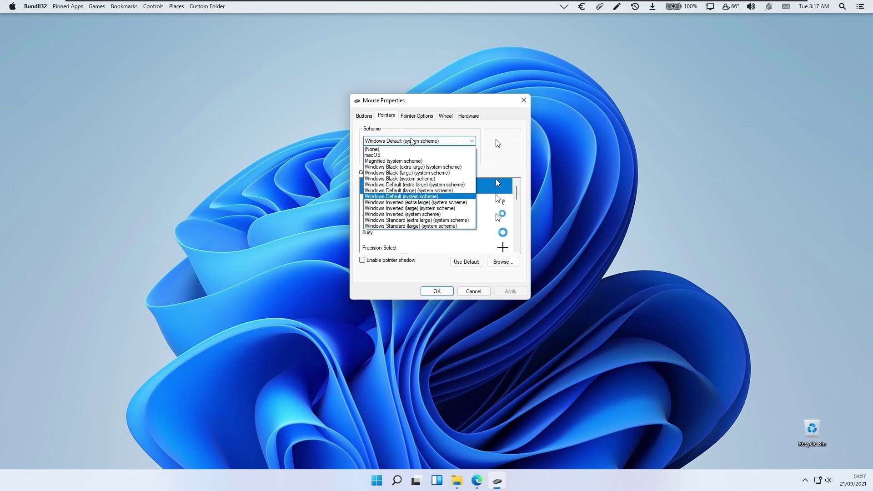
{"action": "left_click", "coordinate": [387, 157]}
{"action": "left_click_drag", "start_coordinate": [448, 107], "coordinate": [439, 106]}
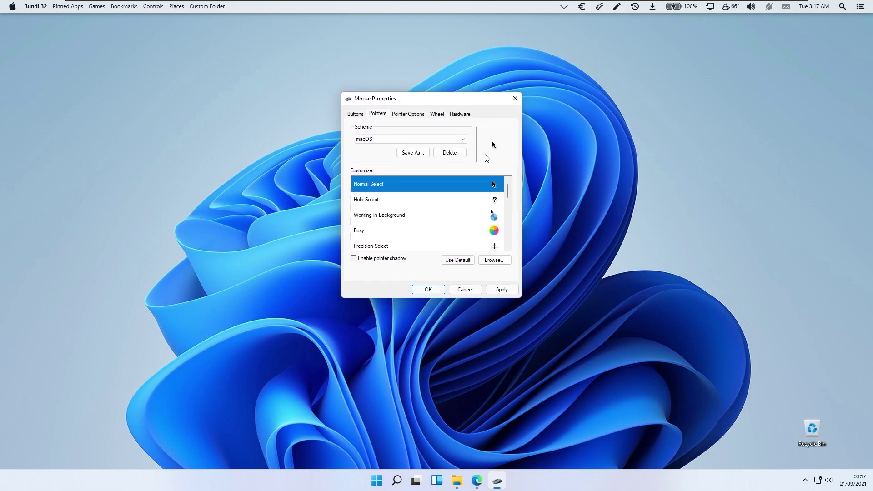
{"action": "left_click", "coordinate": [501, 290]}
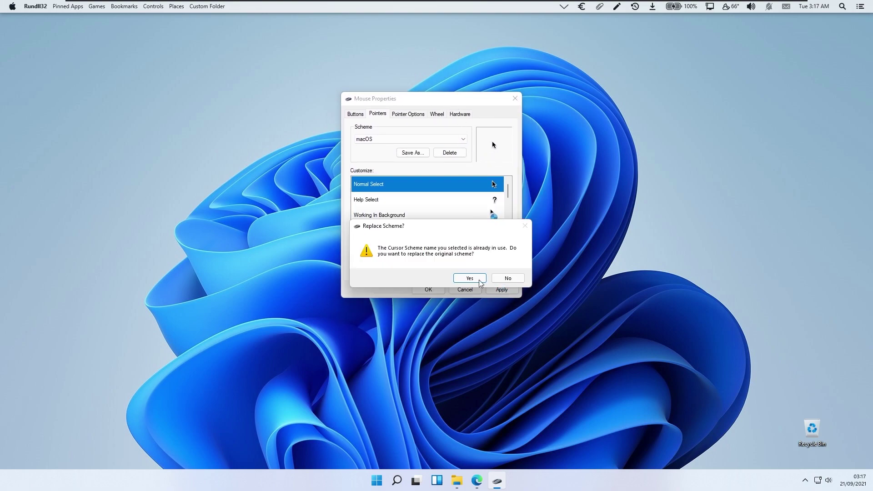
{"action": "left_click", "coordinate": [470, 278]}
{"action": "left_click", "coordinate": [431, 289]}
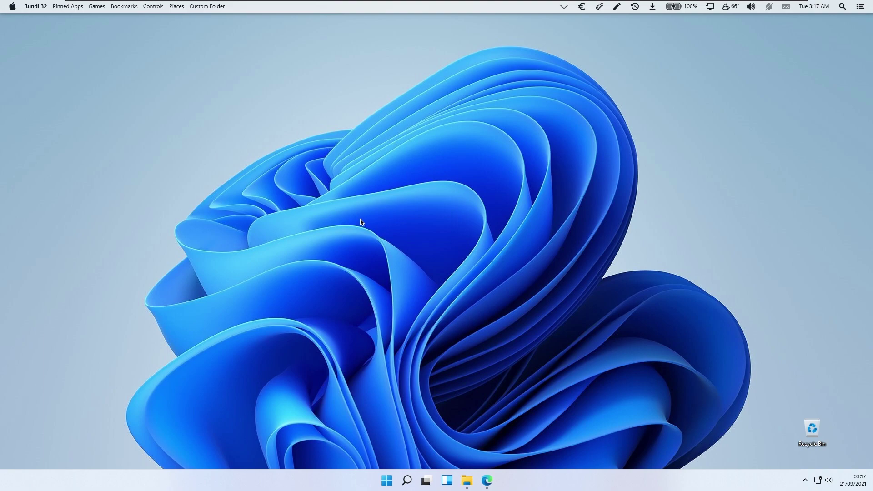
- Switch to Edge and show the Second preview for R3 release on the RoundedTB GitHub releases page
{"action": "left_click", "coordinate": [487, 480]}
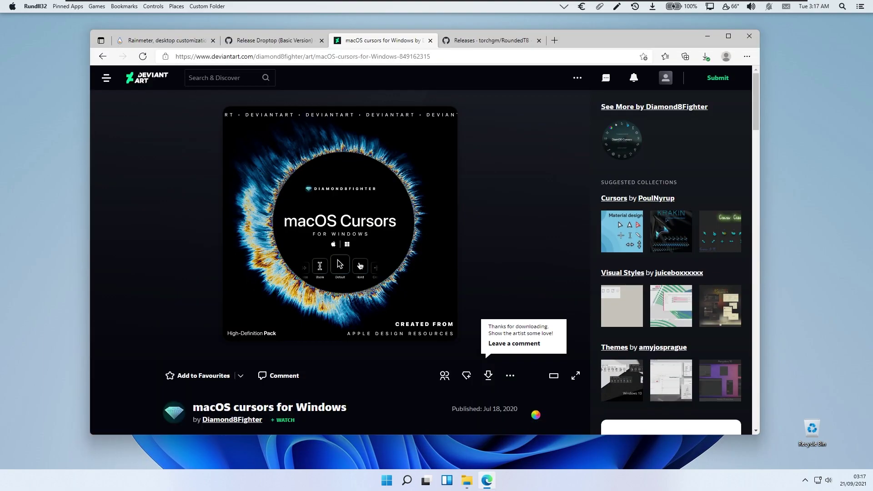
{"action": "left_click", "coordinate": [495, 41]}
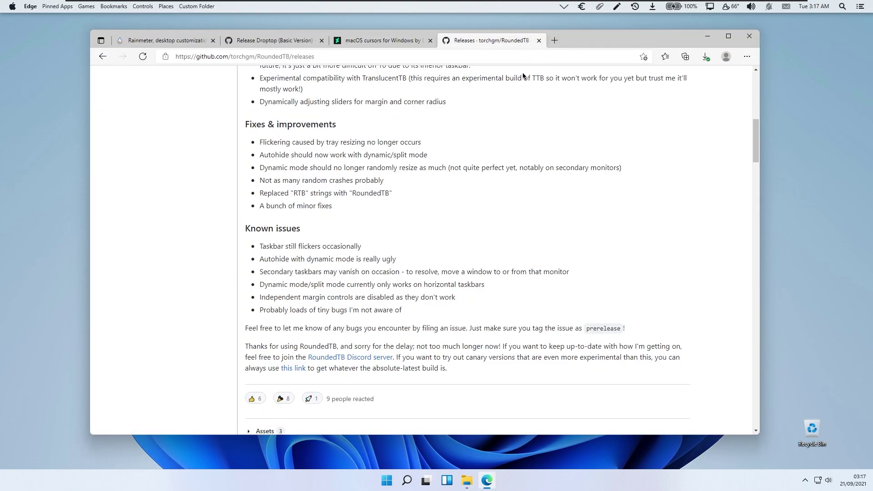
{"action": "scroll", "coordinate": [451, 154], "scroll_direction": "up", "scroll_amount": 15}
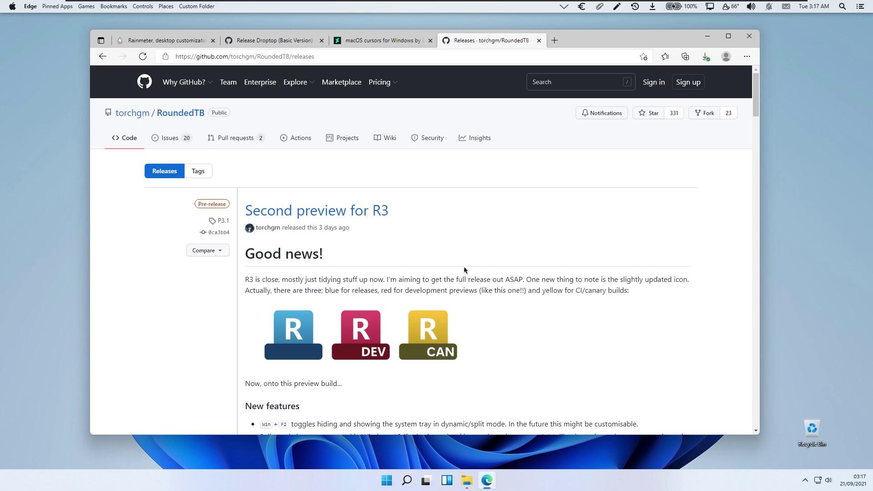
- Download RoundedTB_PREVIEW_0ca3bb4.zip from the assets of the Second preview for R3 release
{"action": "scroll", "coordinate": [524, 168], "scroll_direction": "down", "scroll_amount": 10}
{"action": "scroll", "coordinate": [394, 159], "scroll_direction": "up", "scroll_amount": 4}
{"action": "scroll", "coordinate": [393, 159], "scroll_direction": "up", "scroll_amount": 4}
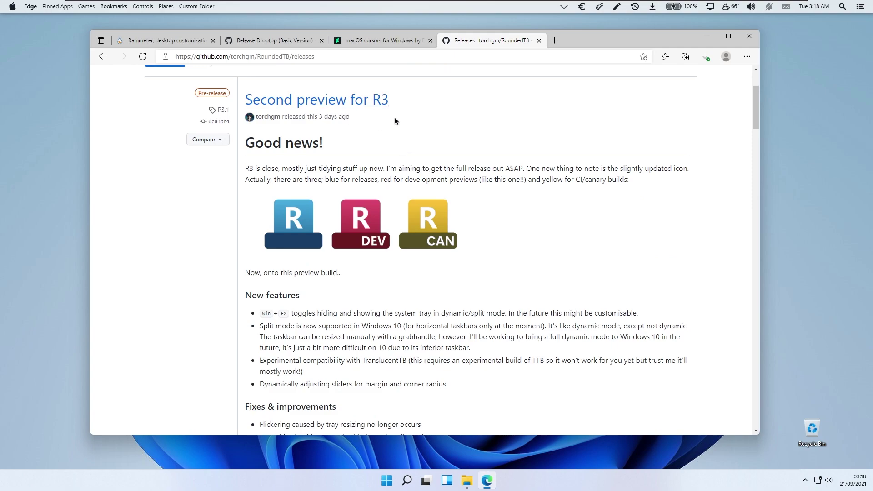
{"action": "scroll", "coordinate": [378, 117], "scroll_direction": "up", "scroll_amount": 1}
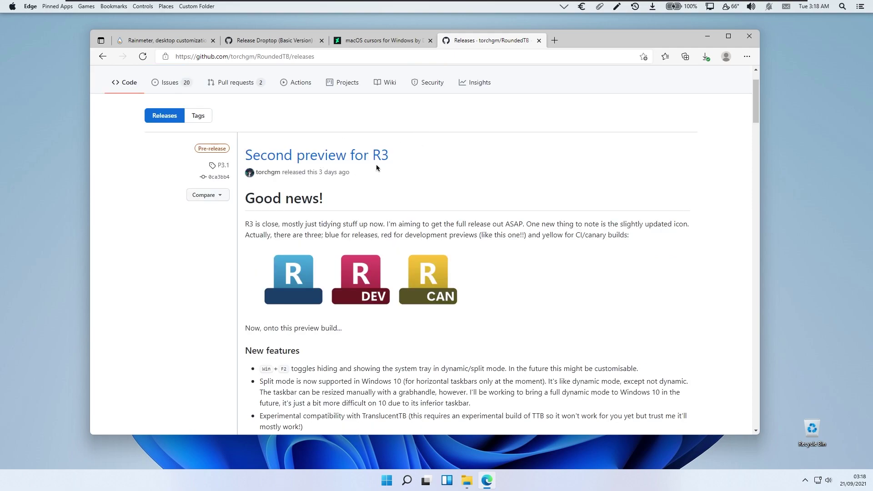
{"action": "scroll", "coordinate": [522, 178], "scroll_direction": "down", "scroll_amount": 2}
{"action": "scroll", "coordinate": [543, 146], "scroll_direction": "down", "scroll_amount": 7}
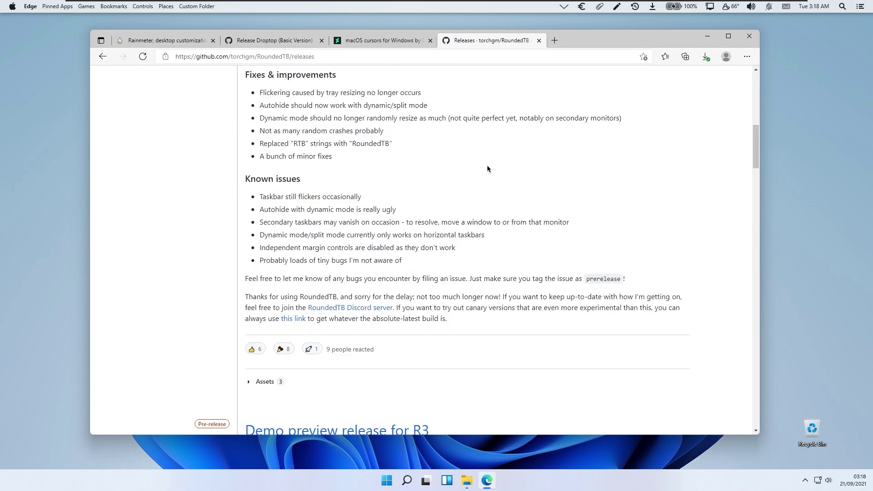
{"action": "left_click", "coordinate": [249, 271]}
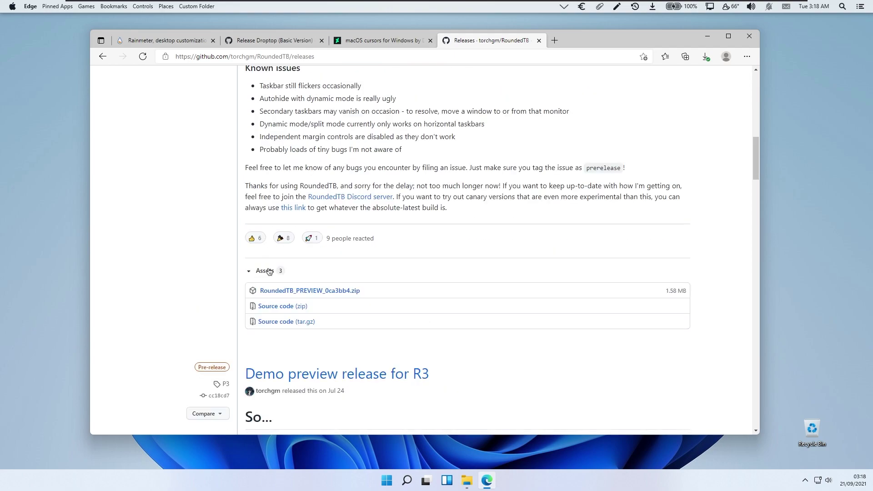
{"action": "left_click", "coordinate": [337, 291]}
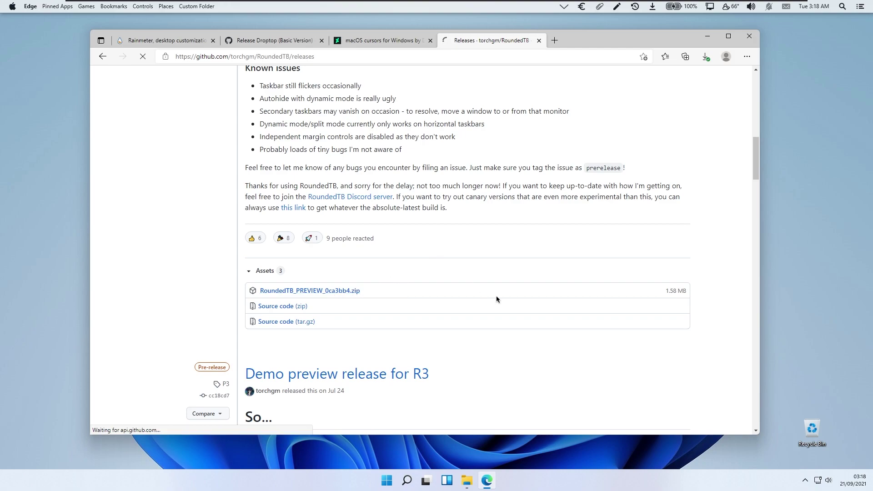
- Show the downloaded RoundedTB zip in the Downloads folder, minimize the browser, and extract the archive there
{"action": "left_click", "coordinate": [674, 92]}
{"action": "left_click", "coordinate": [708, 35]}
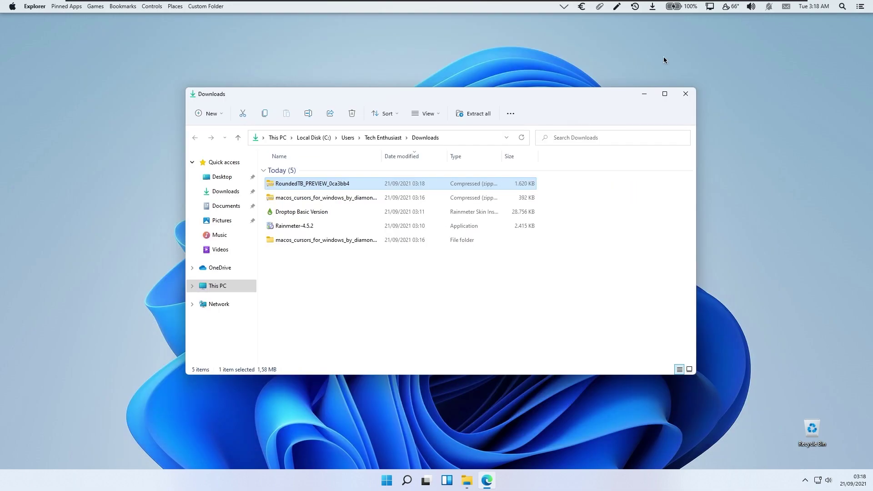
{"action": "left_click_drag", "start_coordinate": [514, 95], "coordinate": [481, 82]}
{"action": "right_click", "coordinate": [377, 176]}
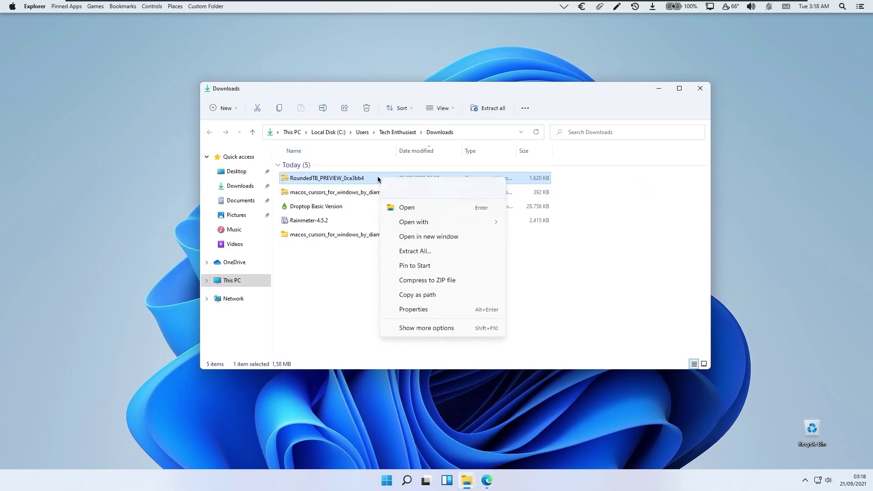
{"action": "left_click", "coordinate": [422, 253]}
{"action": "left_click", "coordinate": [517, 332]}
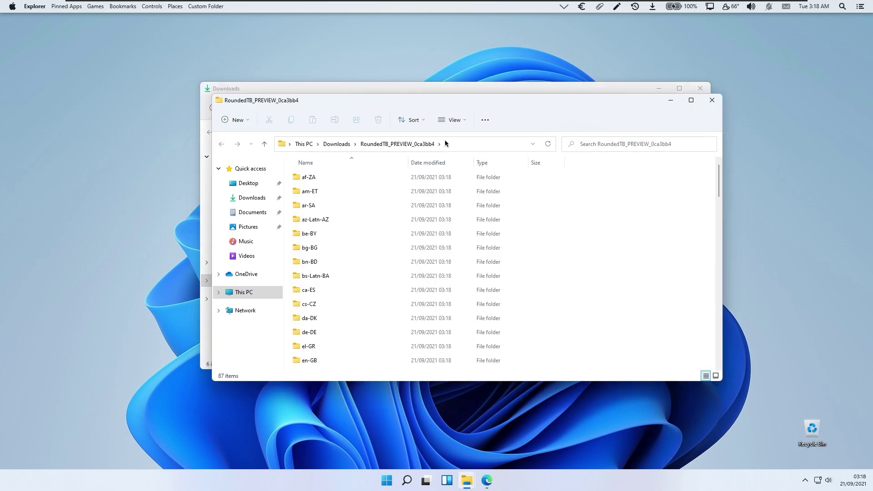
- Close the extracted folder's window and cut the RoundedTB_PREVIEW_0ca3bb4 folder in Downloads
{"action": "left_click_drag", "start_coordinate": [539, 100], "coordinate": [540, 92]}
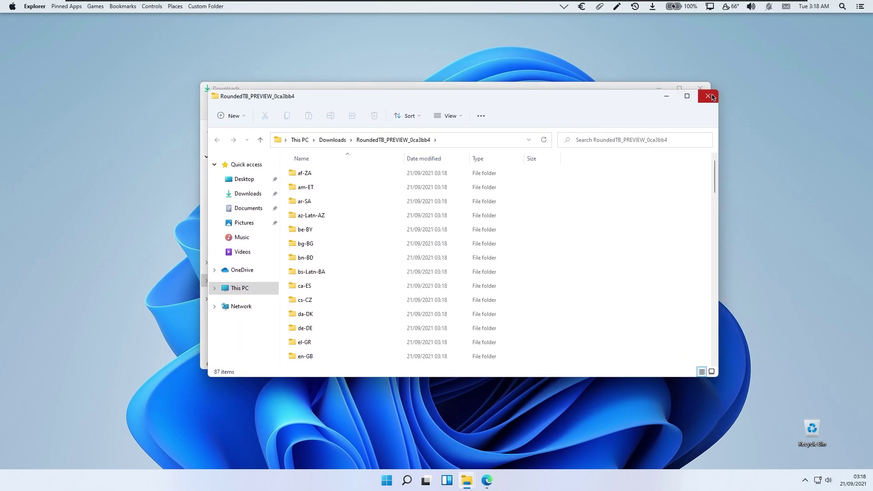
{"action": "left_click", "coordinate": [700, 88]}
{"action": "left_click", "coordinate": [363, 235]}
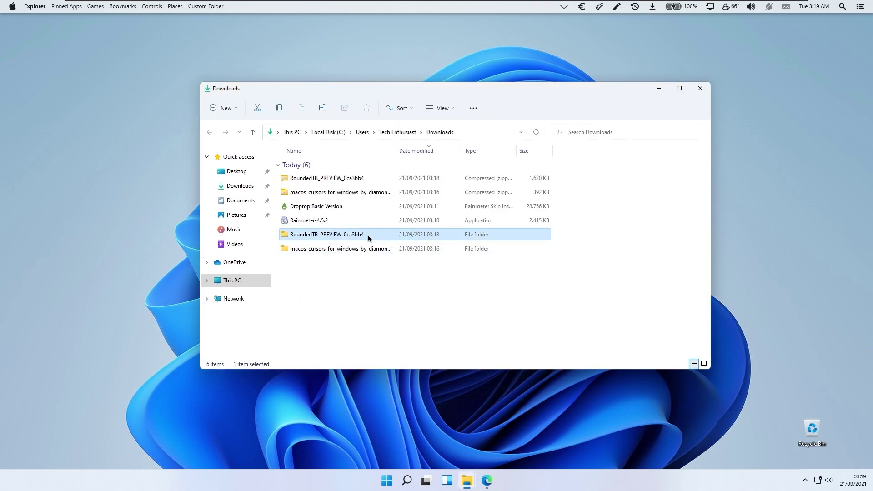
{"action": "right_click", "coordinate": [364, 236]}
{"action": "key", "text": "Escape"}
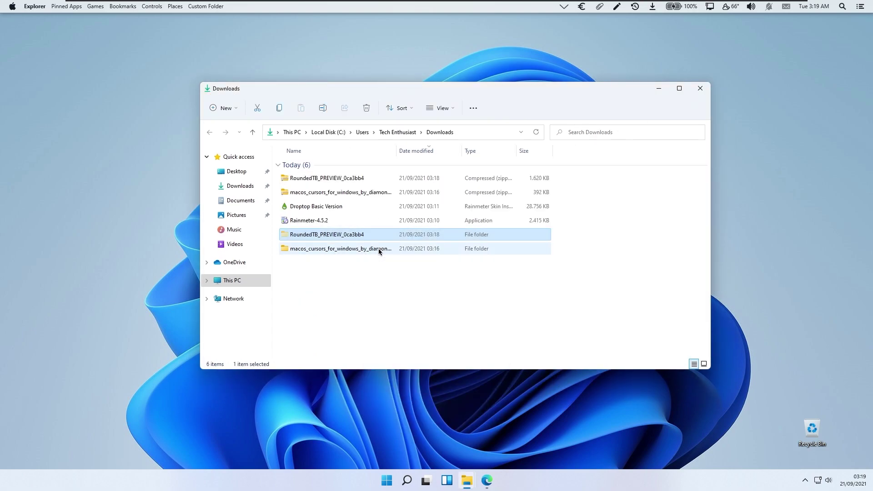
- Go to Local Disk (C:) and create a new folder named Tweaks
{"action": "left_click", "coordinate": [247, 284]}
{"action": "double_click", "coordinate": [340, 242]}
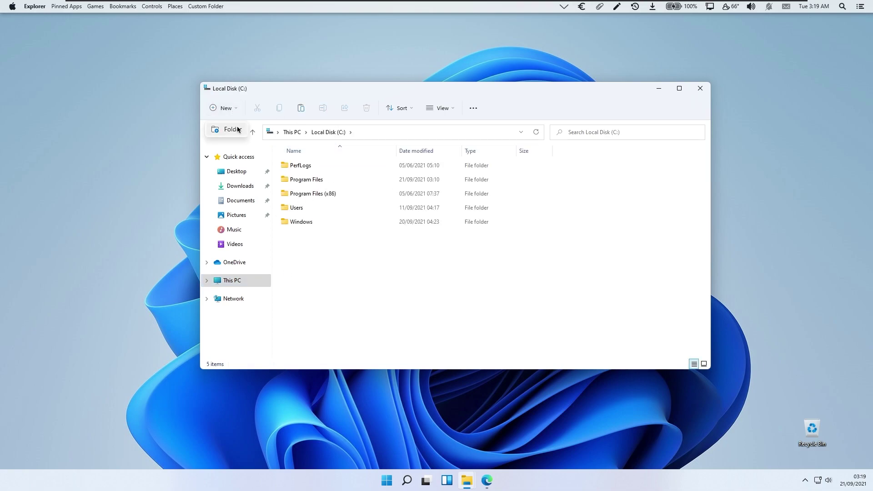
{"action": "key", "text": "ctrl+shift+n"}
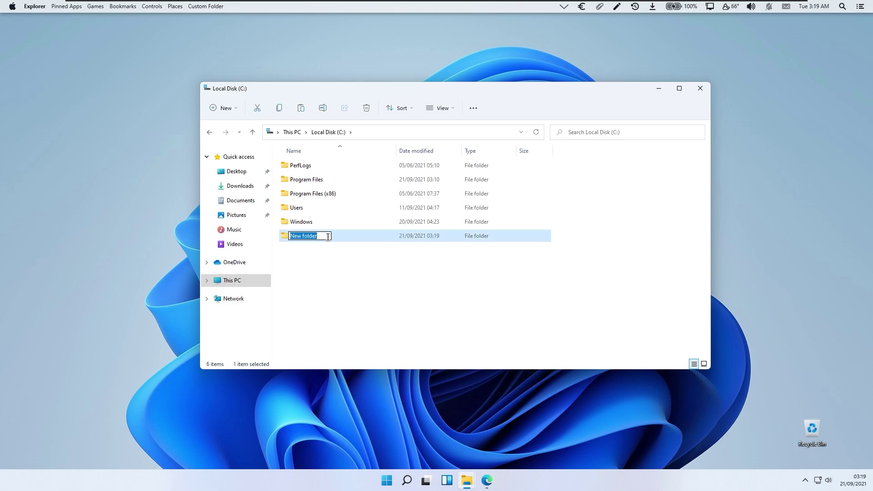
{"action": "type", "text": "Tweaks"}
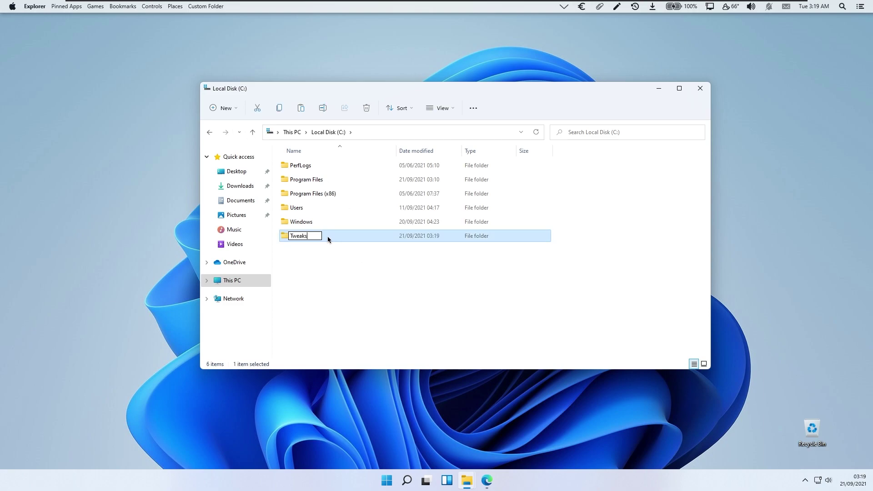
{"action": "key", "text": "Return"}
- Open the Tweaks folder and paste the RoundedTB_PREVIEW_0ca3bb4 folder into it
{"action": "double_click", "coordinate": [382, 235]}
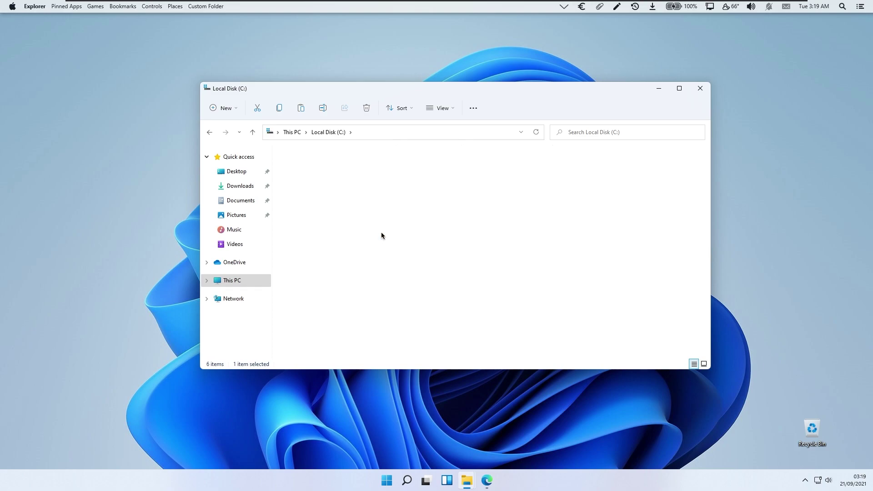
{"action": "right_click", "coordinate": [370, 203]}
{"action": "key", "text": "Escape"}
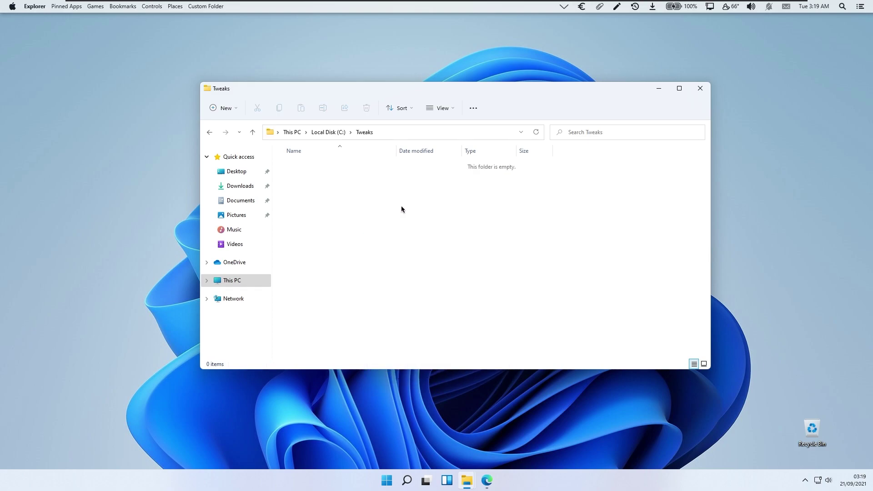
{"action": "key", "text": "ctrl+v"}
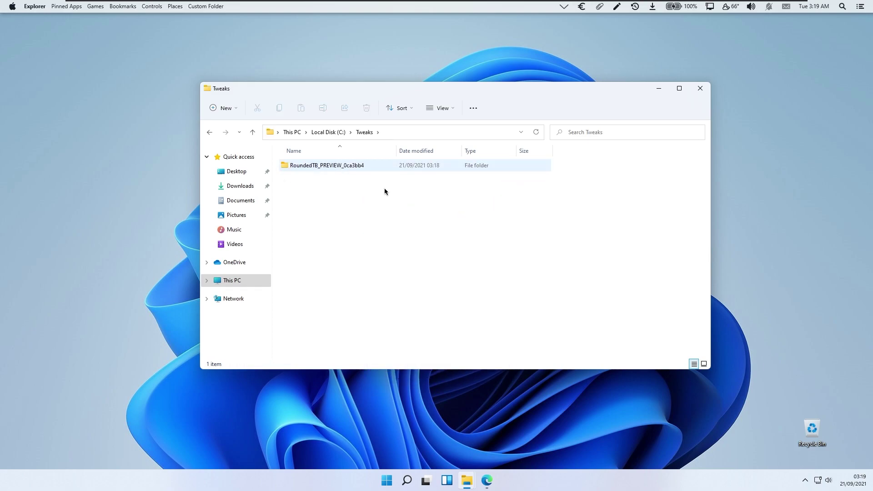
- Launch the RoundedTB application from the pasted folder, allow it through the SmartScreen warning, and minimize the folder window
{"action": "mouse_move", "coordinate": [400, 83]}
{"action": "left_mouse_down"}
{"action": "mouse_move", "coordinate": [407, 82]}
{"action": "mouse_move", "coordinate": [394, 86]}
{"action": "left_mouse_up"}
{"action": "left_click", "coordinate": [334, 166]}
{"action": "double_click", "coordinate": [350, 164]}
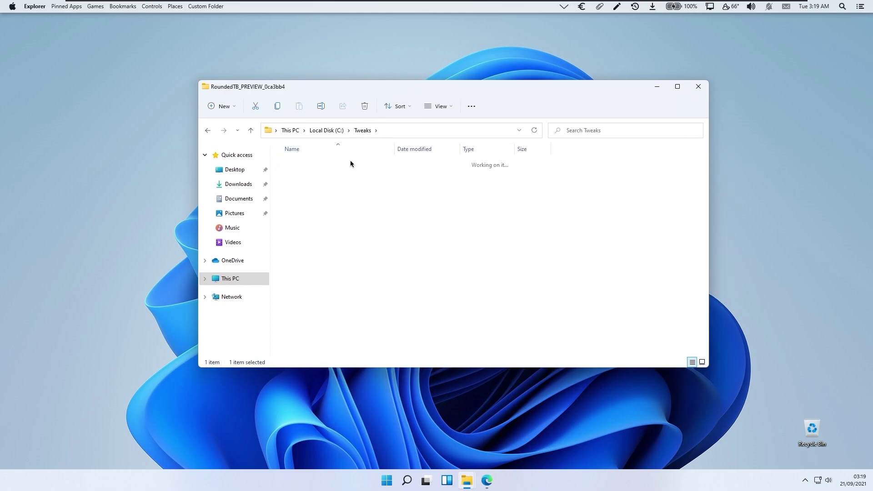
{"action": "scroll", "coordinate": [364, 186], "scroll_direction": "down", "scroll_amount": 20}
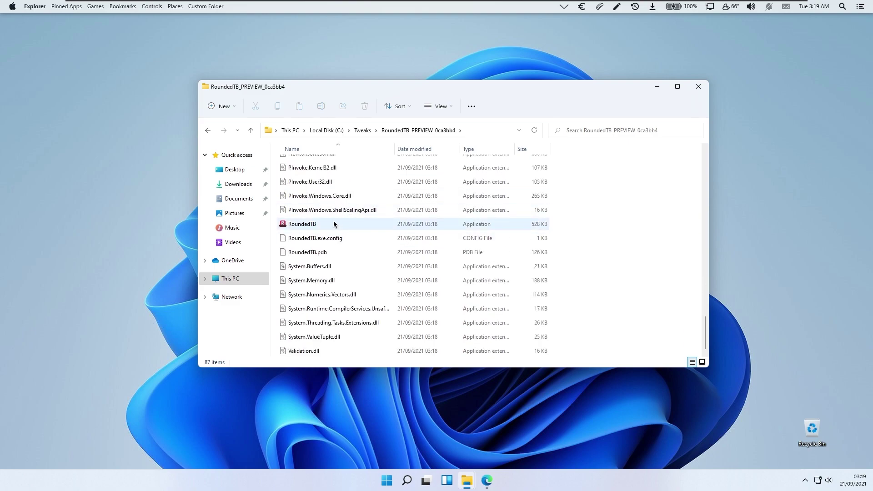
{"action": "double_click", "coordinate": [334, 224]}
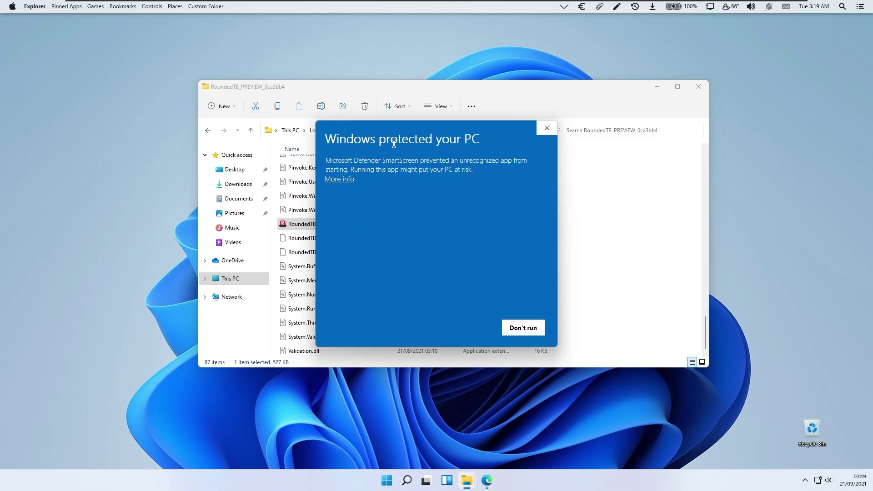
{"action": "left_click_drag", "start_coordinate": [408, 130], "coordinate": [480, 126]}
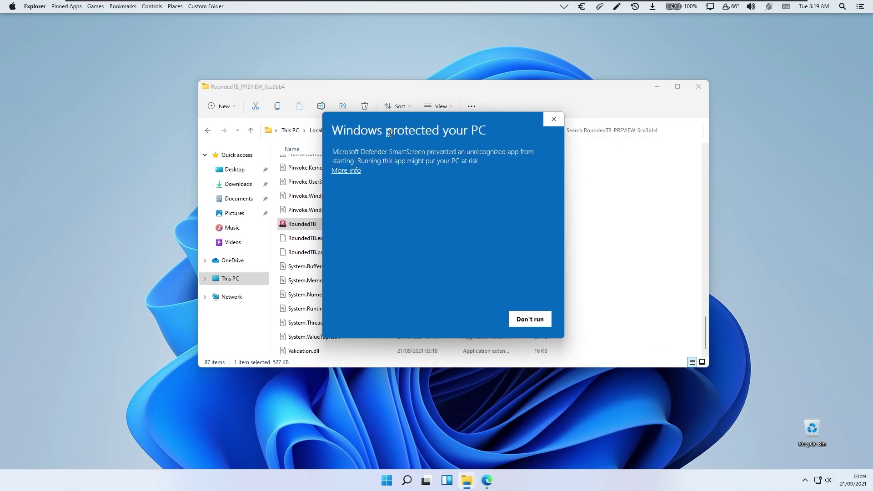
{"action": "left_click", "coordinate": [357, 171]}
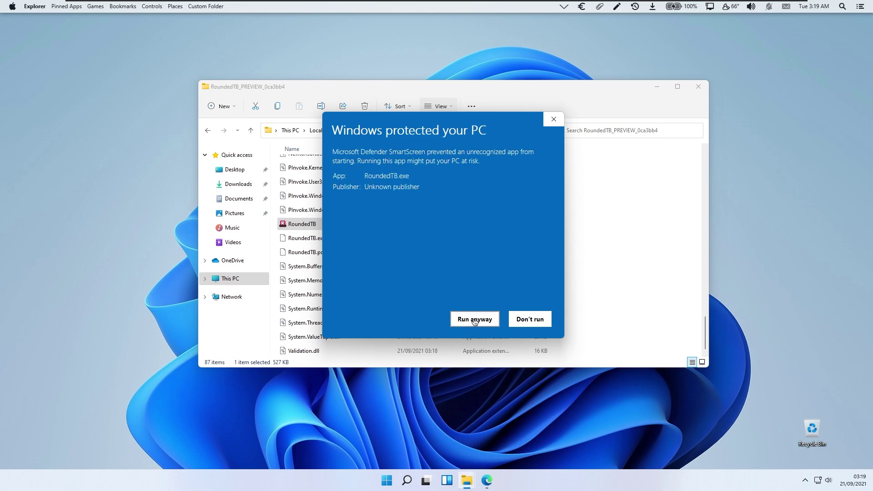
{"action": "left_click", "coordinate": [475, 319]}
{"action": "left_click", "coordinate": [657, 86]}
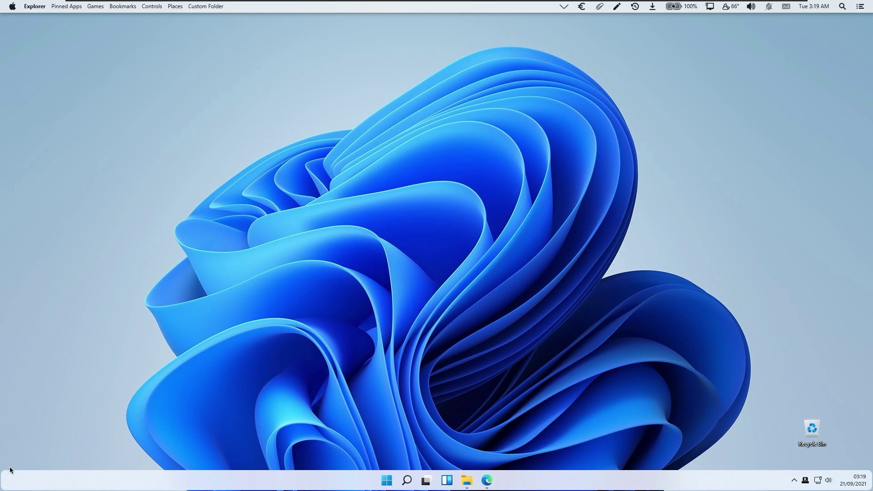
- Show the RoundedTB settings and set the margin to 0 and the corner radius to 16
{"action": "right_click", "coordinate": [805, 480]}
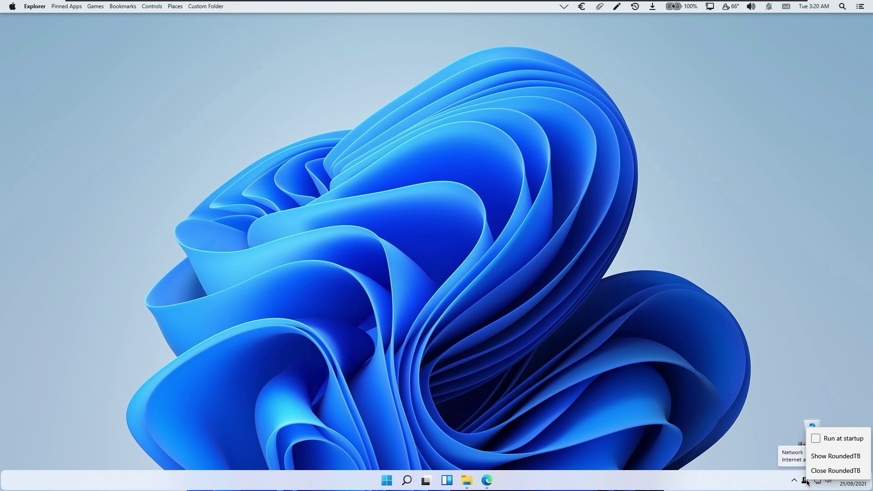
{"action": "left_click", "coordinate": [839, 458]}
{"action": "left_click_drag", "start_coordinate": [123, 127], "coordinate": [375, 149]}
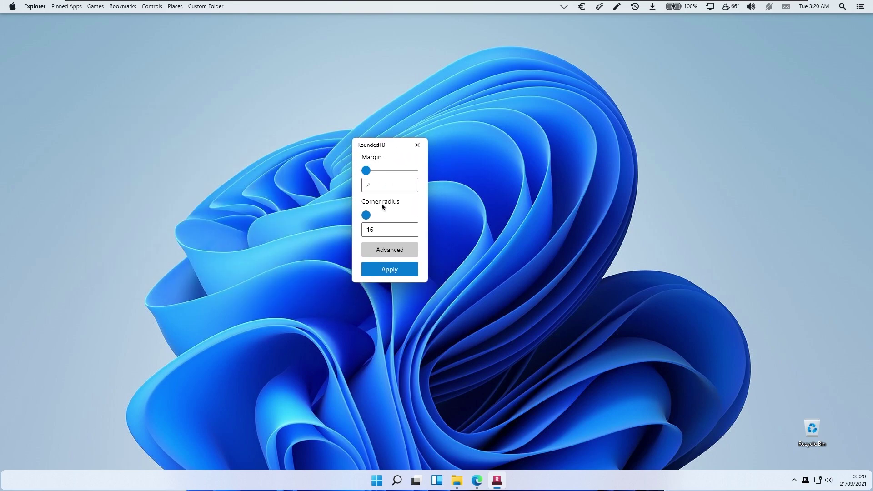
{"action": "mouse_move", "coordinate": [366, 215]}
{"action": "left_mouse_down"}
{"action": "mouse_move", "coordinate": [376, 214]}
{"action": "mouse_move", "coordinate": [369, 213]}
{"action": "left_mouse_up"}
{"action": "key", "text": "Tab"}
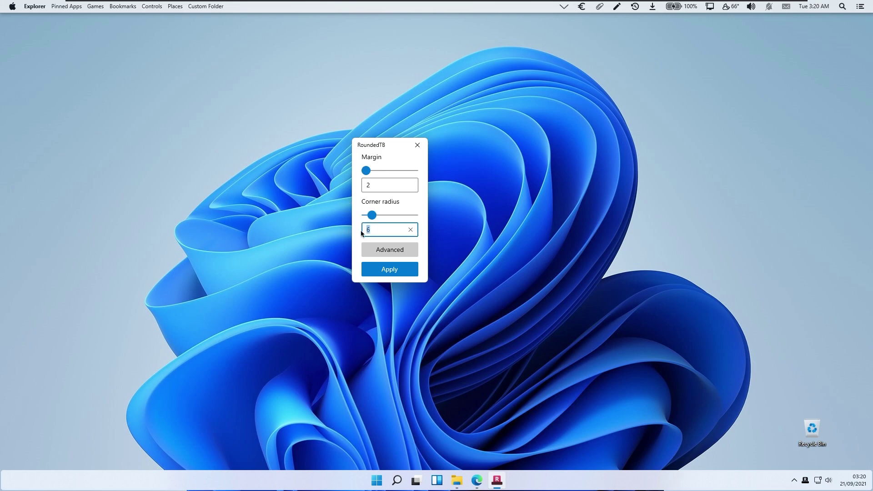
{"action": "type", "text": "1"}
{"action": "left_click_drag", "start_coordinate": [365, 171], "coordinate": [377, 187]}
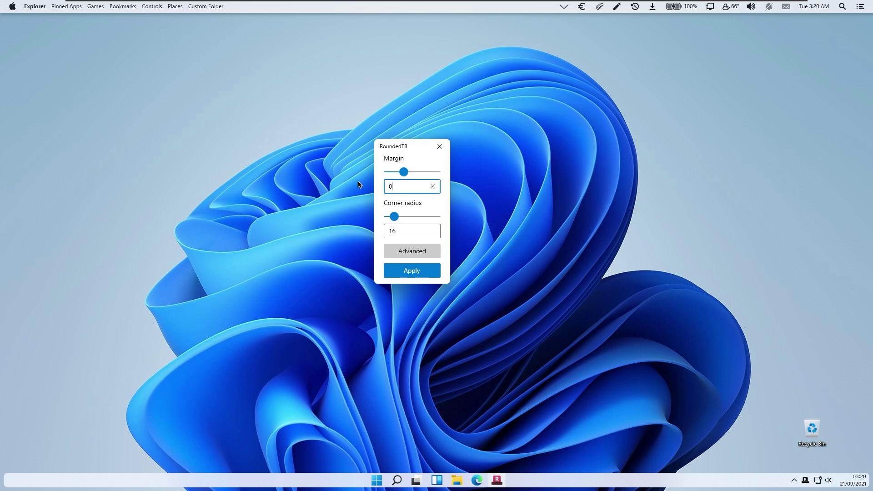
- Expand RoundedTB's advanced options, turn on Dynamic mode and Show system tray, and apply them
{"action": "left_click_drag", "start_coordinate": [414, 146], "coordinate": [412, 141]}
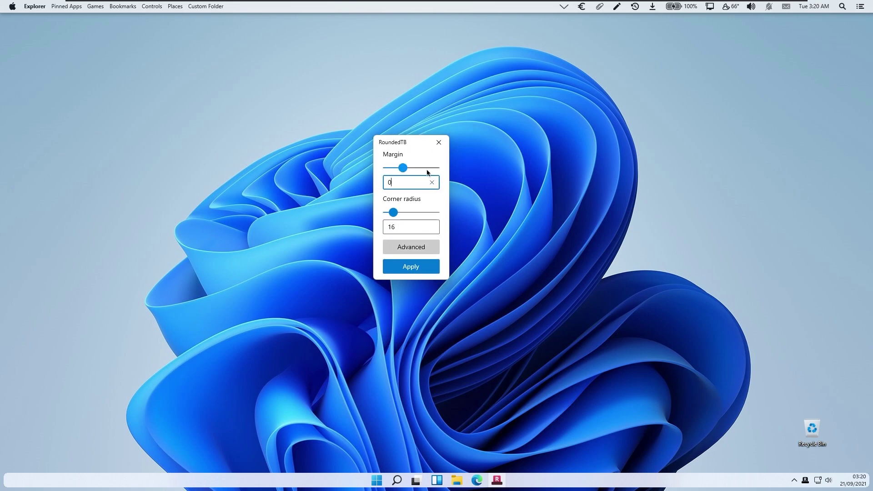
{"action": "left_click", "coordinate": [423, 247]}
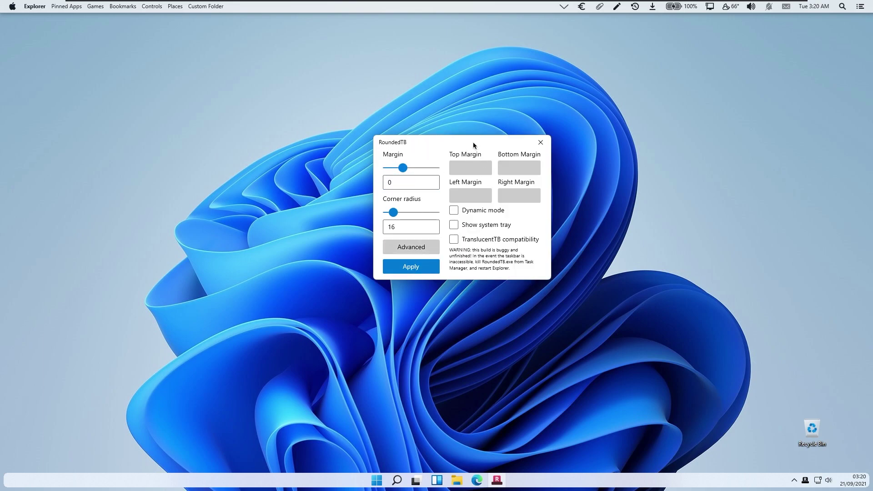
{"action": "left_click_drag", "start_coordinate": [474, 142], "coordinate": [438, 137]}
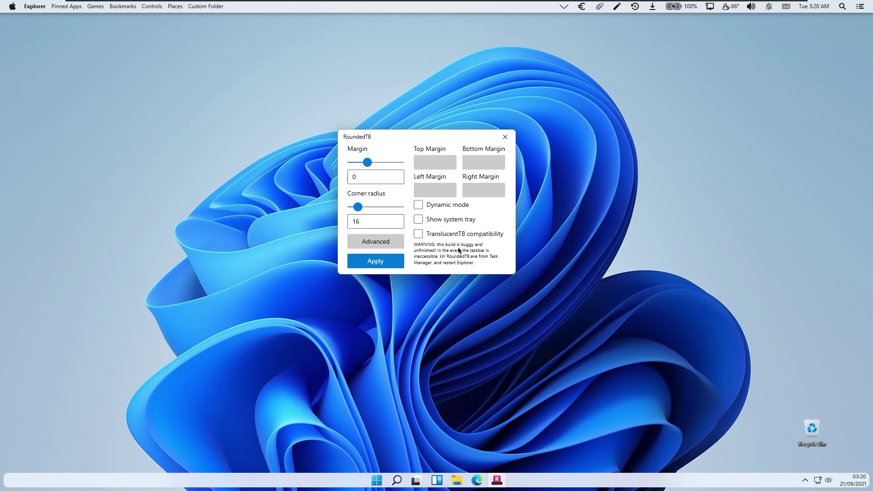
{"action": "left_click", "coordinate": [443, 207]}
{"action": "left_click", "coordinate": [419, 220]}
{"action": "left_click", "coordinate": [375, 260]}
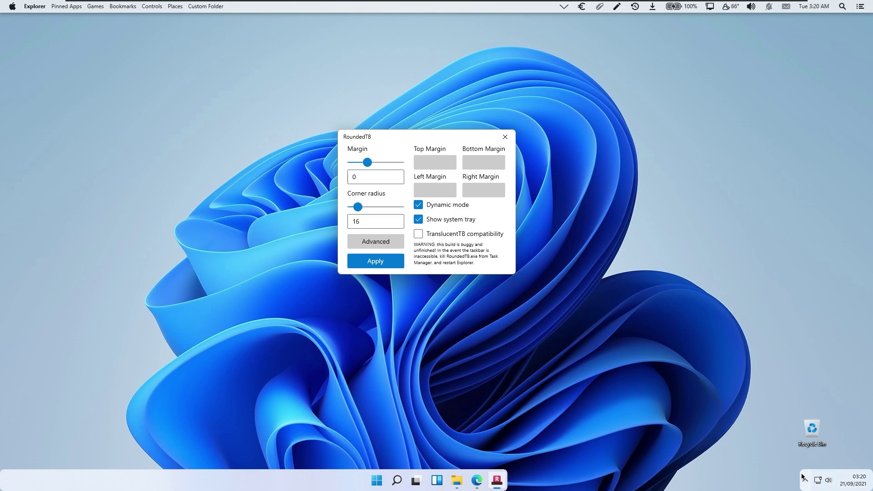
- Turn off Show system tray in RoundedTB, apply the change, and close its settings window
{"action": "left_click", "coordinate": [450, 221]}
{"action": "left_click", "coordinate": [397, 265]}
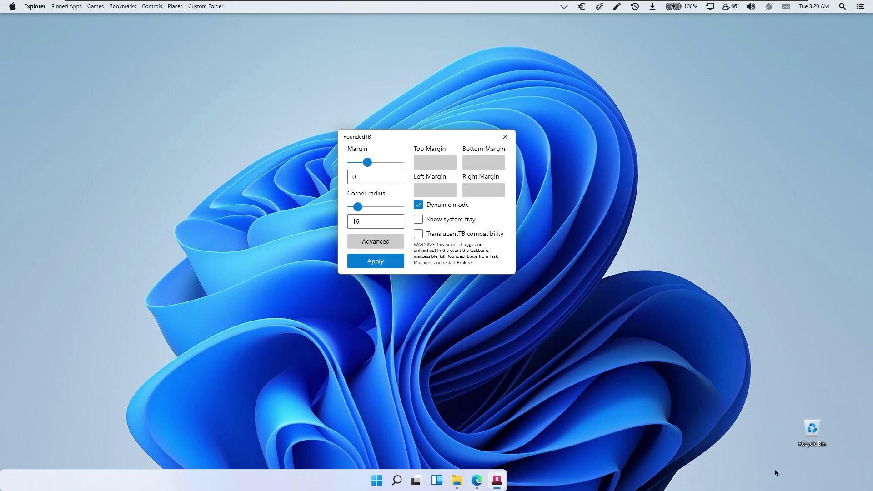
{"action": "left_click", "coordinate": [504, 137]}
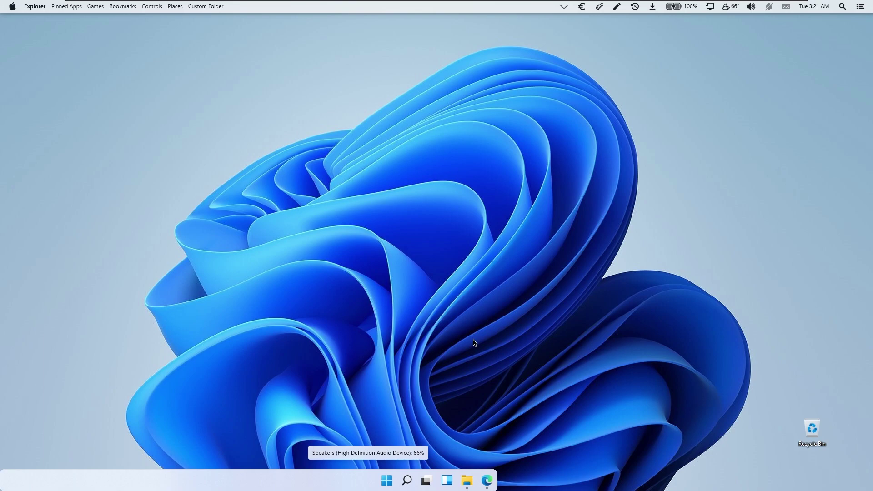
- Switch to Edge, search for "wallpaperhome" in a new tab, and open the WallpapersHome site
{"action": "left_click", "coordinate": [487, 480]}
{"action": "left_click", "coordinate": [555, 39]}
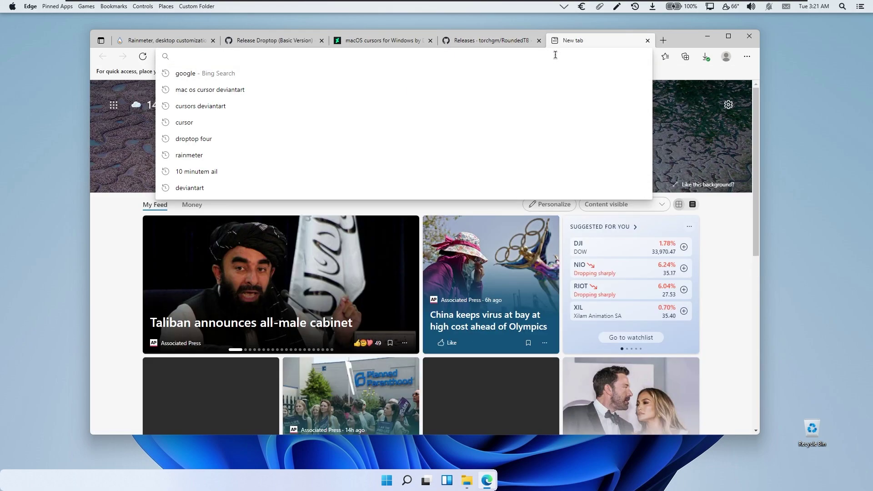
{"action": "type", "text": "wallpaperhome"}
{"action": "key", "text": "Return"}
{"action": "left_click", "coordinate": [363, 173]}
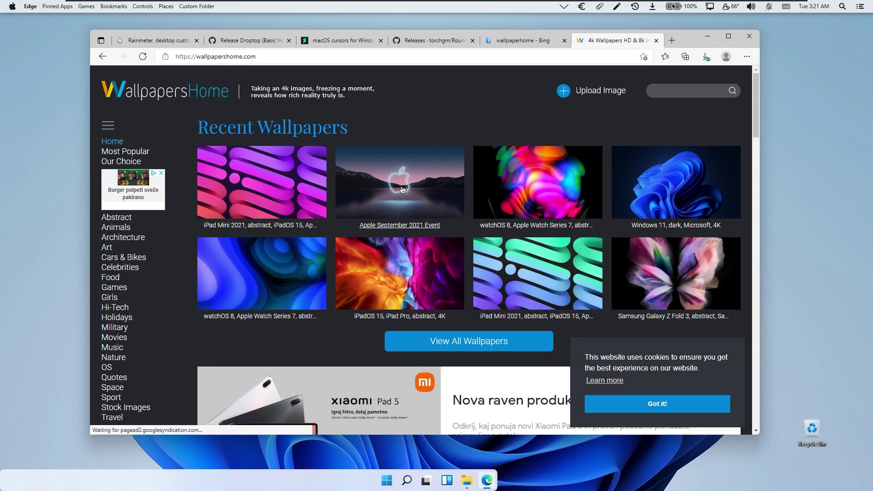
- Open the Apple September 2021 Event wallpaper, accept the site's cookie notice, and download the image in 4K (3840x2160)
{"action": "left_click", "coordinate": [427, 179]}
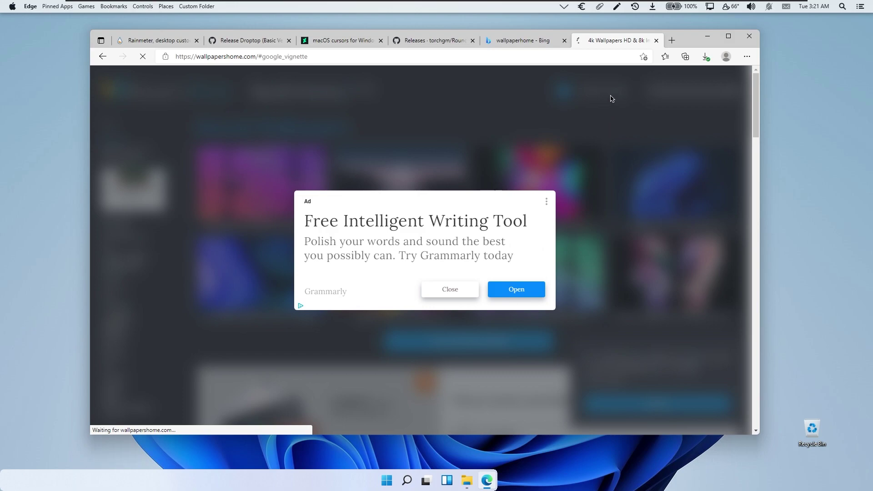
{"action": "scroll", "coordinate": [509, 195], "scroll_direction": "down", "scroll_amount": 1}
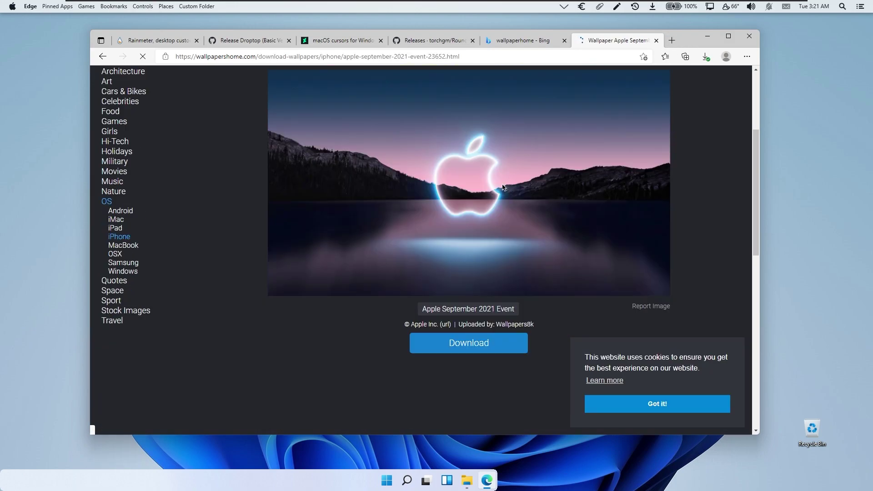
{"action": "left_click", "coordinate": [677, 407]}
{"action": "scroll", "coordinate": [545, 180], "scroll_direction": "down", "scroll_amount": 1}
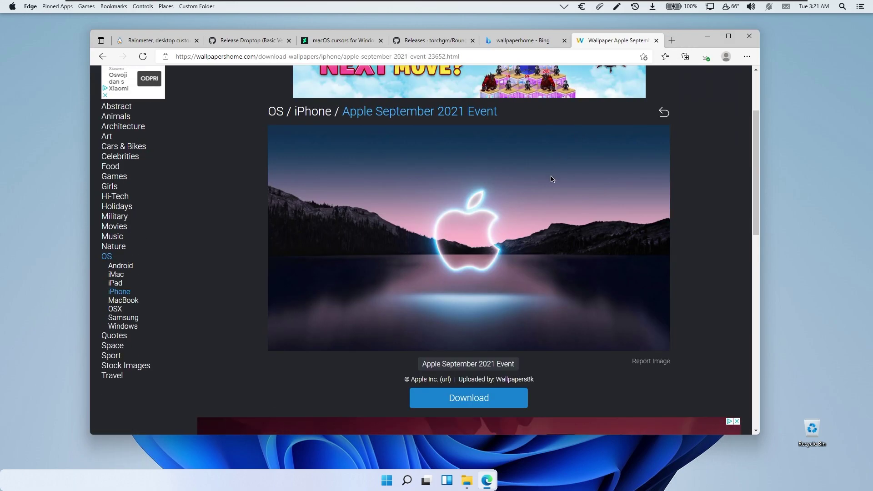
{"action": "left_click", "coordinate": [512, 406]}
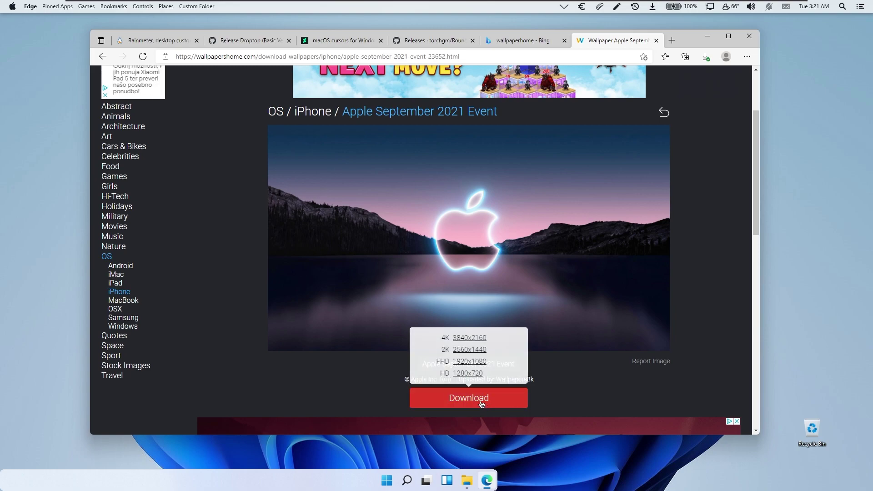
{"action": "left_click", "coordinate": [475, 341]}
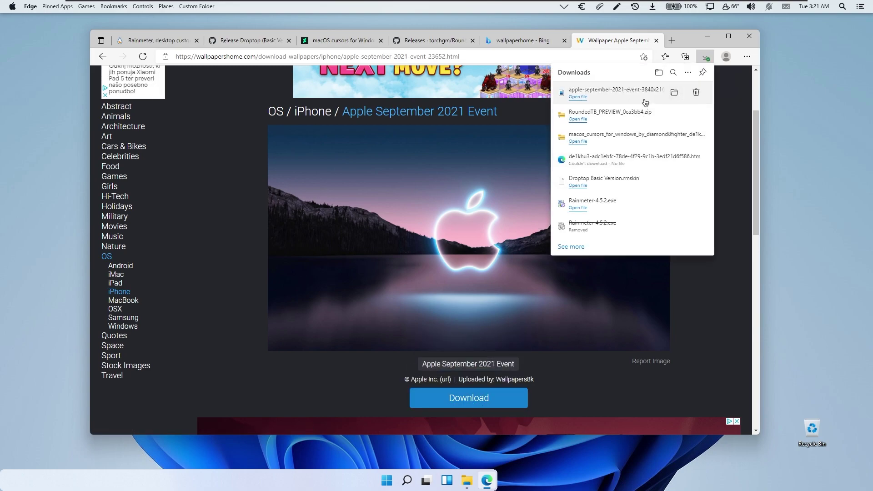
- Open the downloaded wallpaper in Photos, set it as the desktop background, close Photos and minimize the browser
{"action": "left_click", "coordinate": [578, 96]}
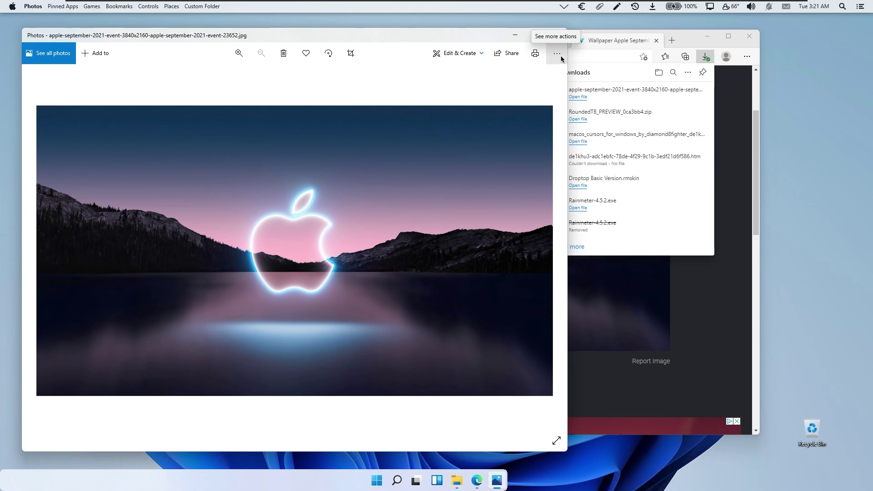
{"action": "left_click", "coordinate": [559, 56]}
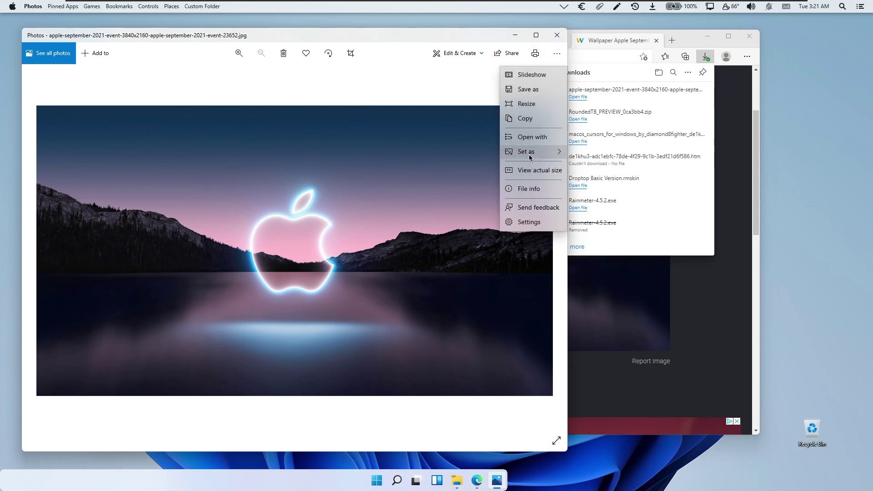
{"action": "mouse_move", "coordinate": [530, 156]}
{"action": "left_click", "coordinate": [646, 168]}
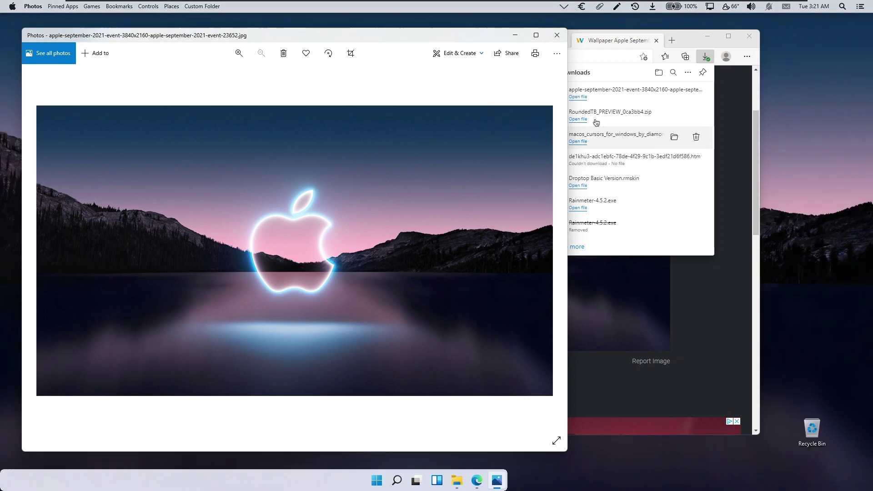
{"action": "left_click", "coordinate": [557, 35]}
{"action": "left_click", "coordinate": [707, 36]}
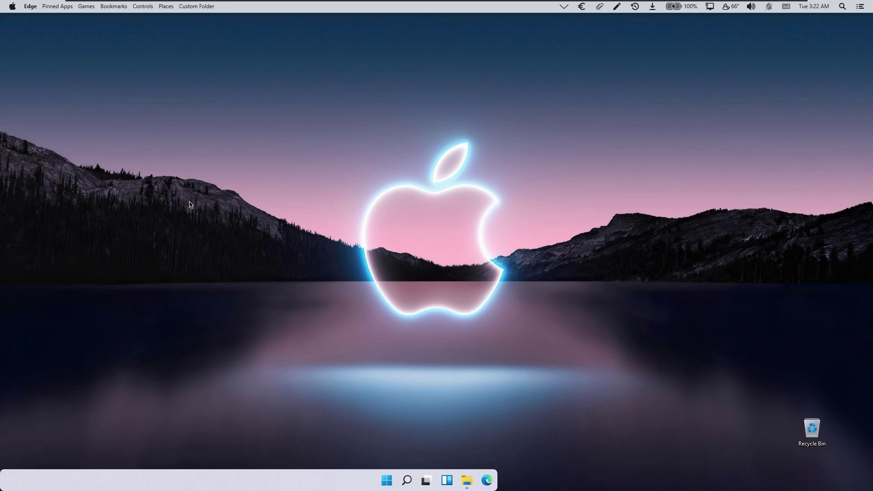
{"action": "left_click_drag", "start_coordinate": [751, 374], "coordinate": [850, 452]}
{"action": "left_click_drag", "start_coordinate": [720, 377], "coordinate": [852, 448]}
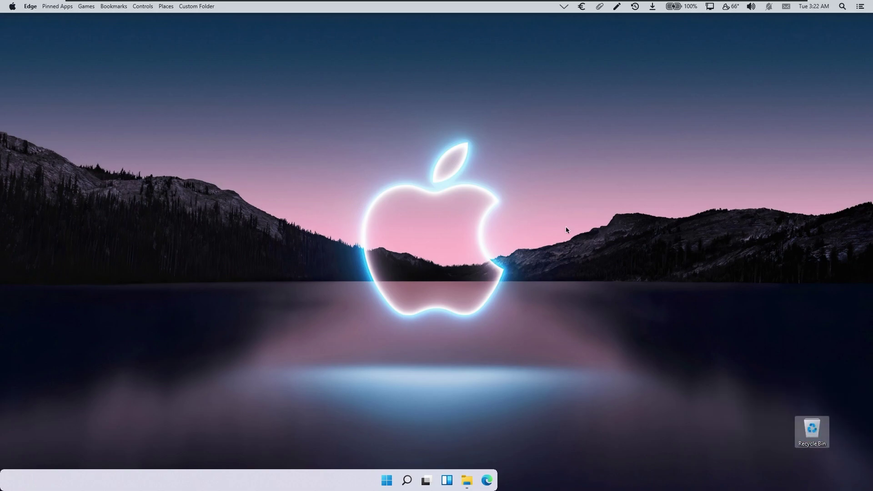
{"action": "left_click", "coordinate": [791, 400]}
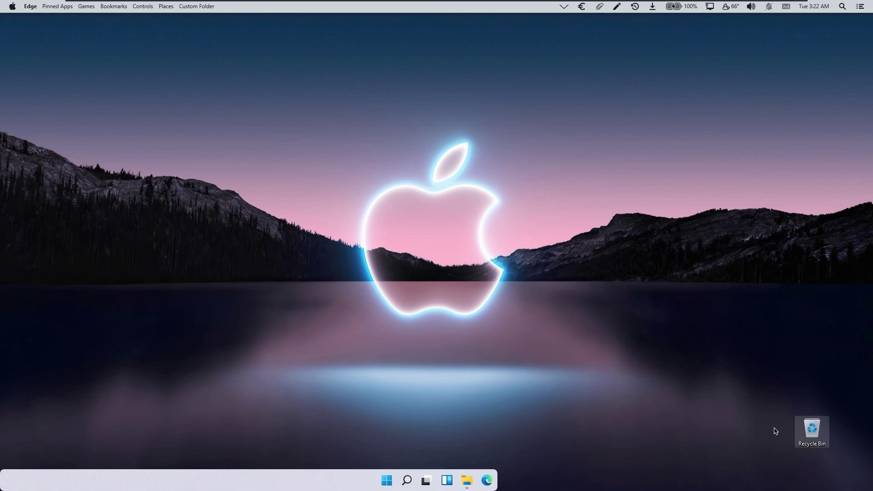
- Turn off Show desktop icons to hide the Recycle Bin from the desktop
{"action": "right_click", "coordinate": [513, 100]}
{"action": "mouse_move", "coordinate": [561, 106]}
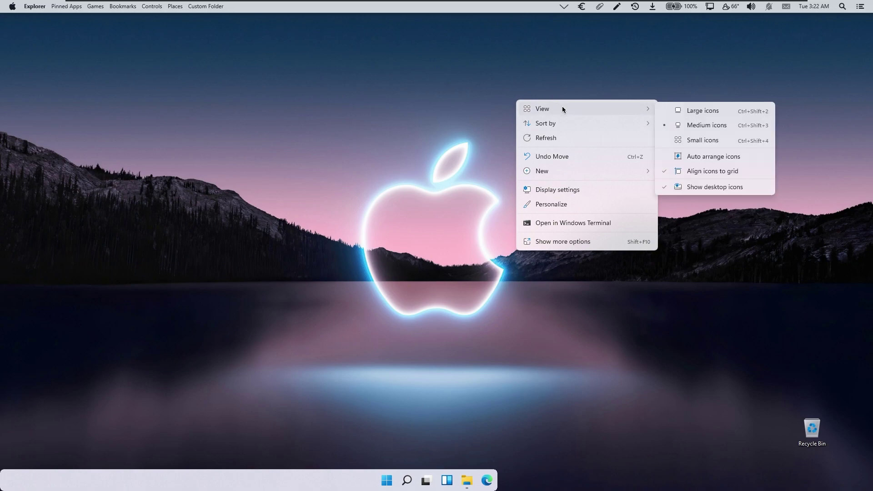
{"action": "left_click", "coordinate": [723, 187]}
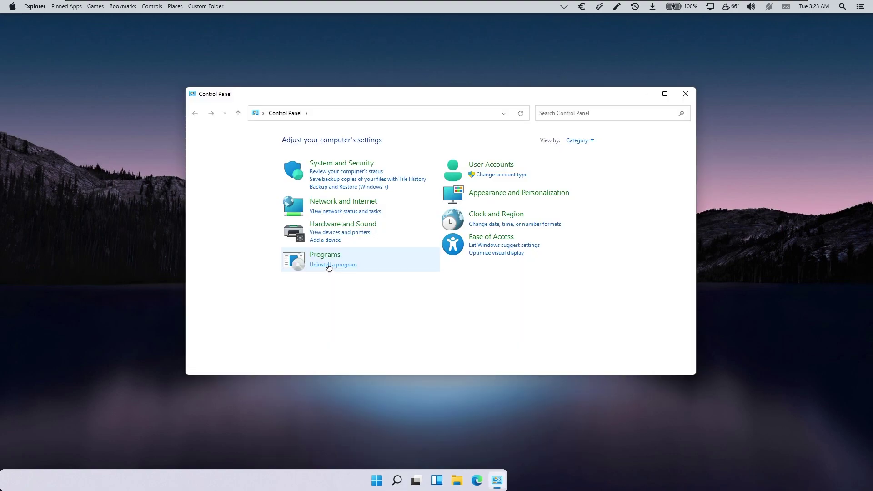
- Uninstall Rainmeter through the Control Panel, completely removing all personal settings and files, and close the Programs and Features window
{"action": "left_click", "coordinate": [328, 265]}
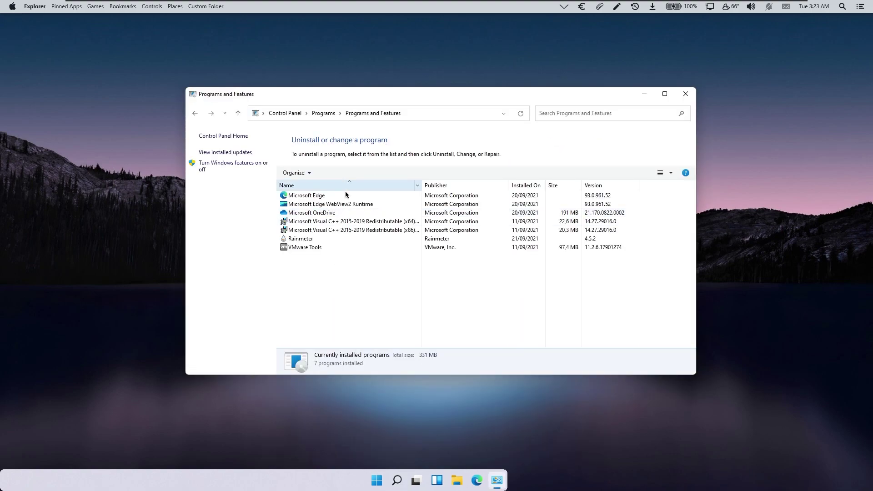
{"action": "left_click", "coordinate": [337, 239]}
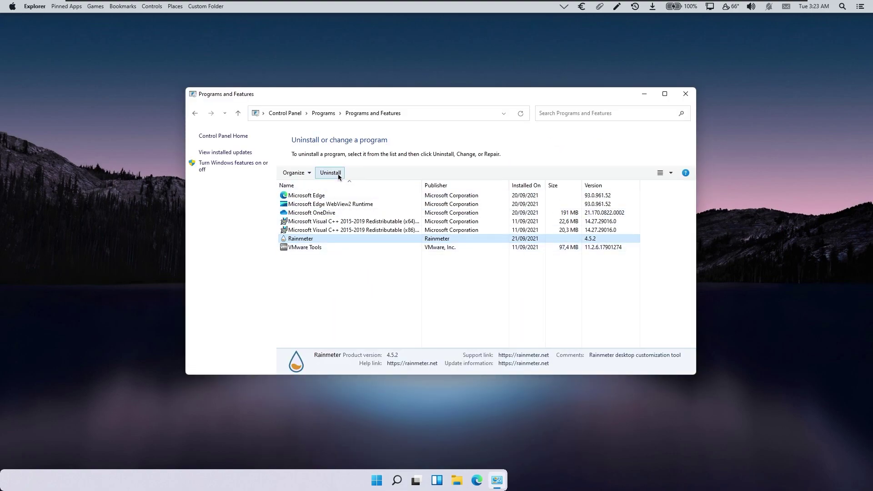
{"action": "left_click", "coordinate": [330, 172]}
{"action": "left_click", "coordinate": [419, 311]}
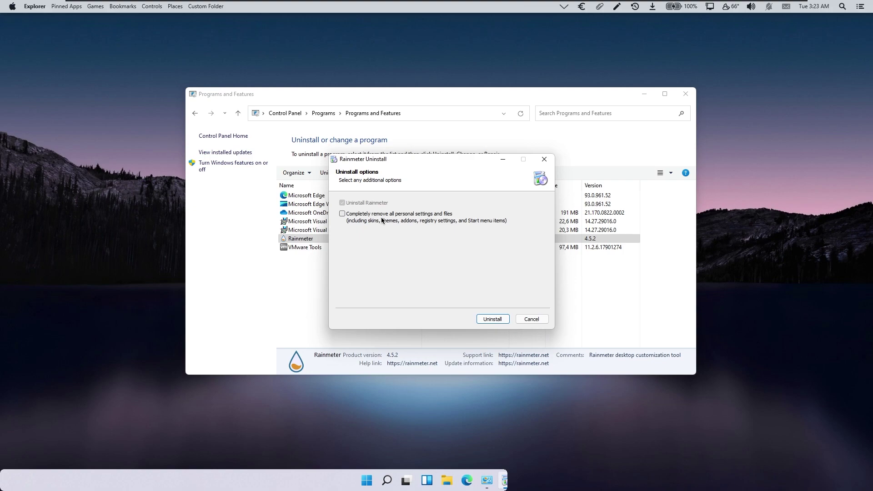
{"action": "left_click", "coordinate": [417, 221]}
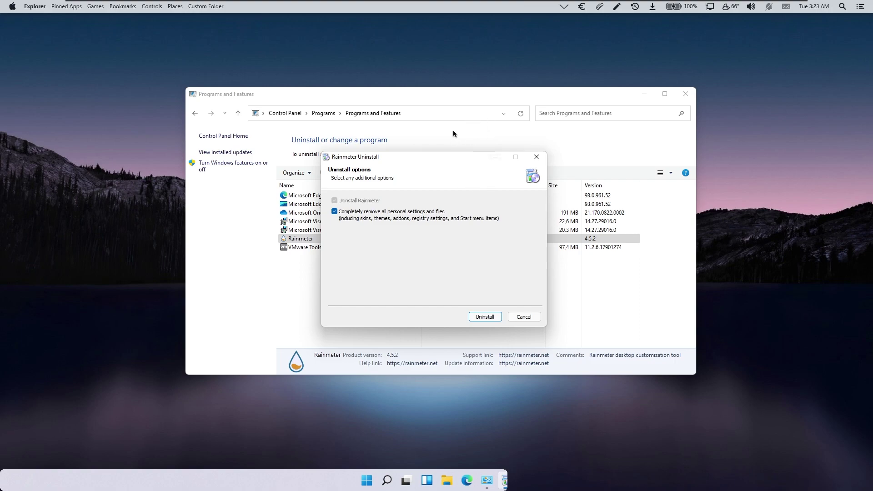
{"action": "left_click", "coordinate": [480, 317]}
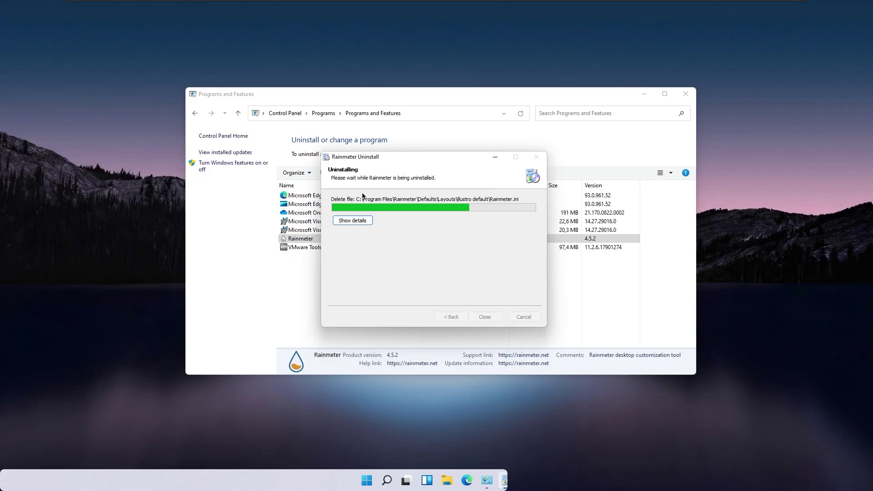
{"action": "left_click", "coordinate": [485, 317]}
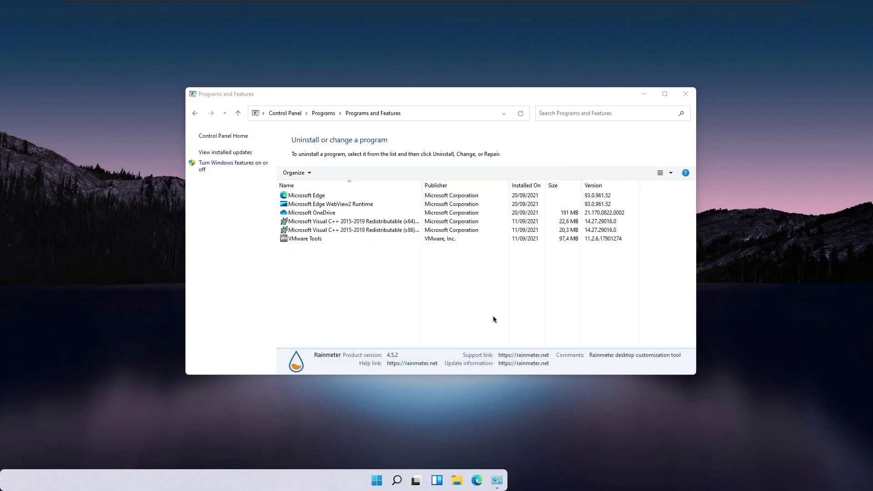
{"action": "left_click", "coordinate": [686, 94]}
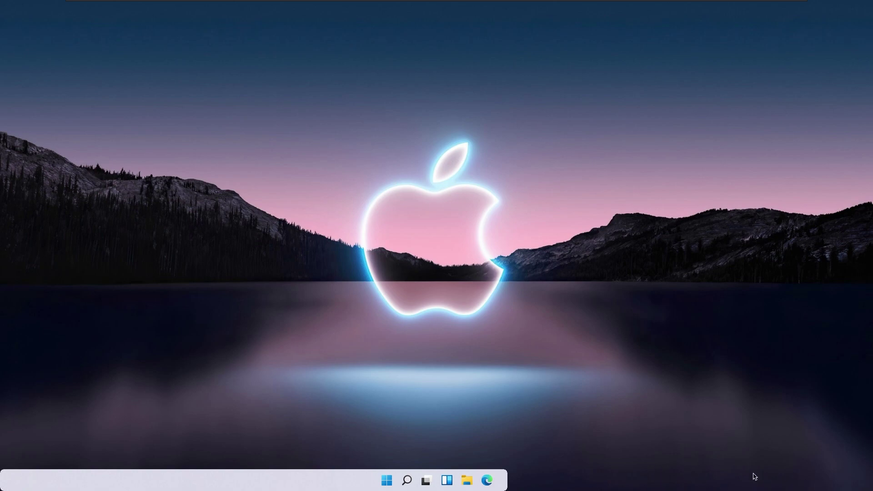
- Restart the computer
{"action": "left_click", "coordinate": [386, 480]}
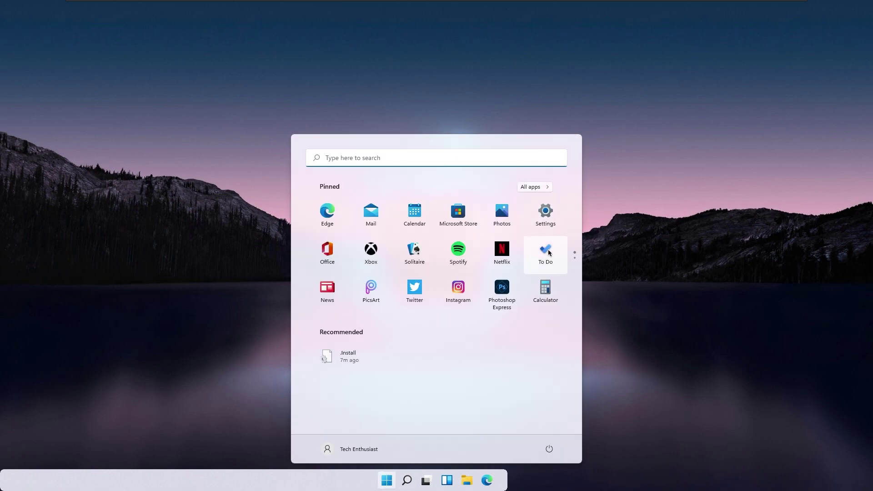
{"action": "left_click", "coordinate": [549, 449]}
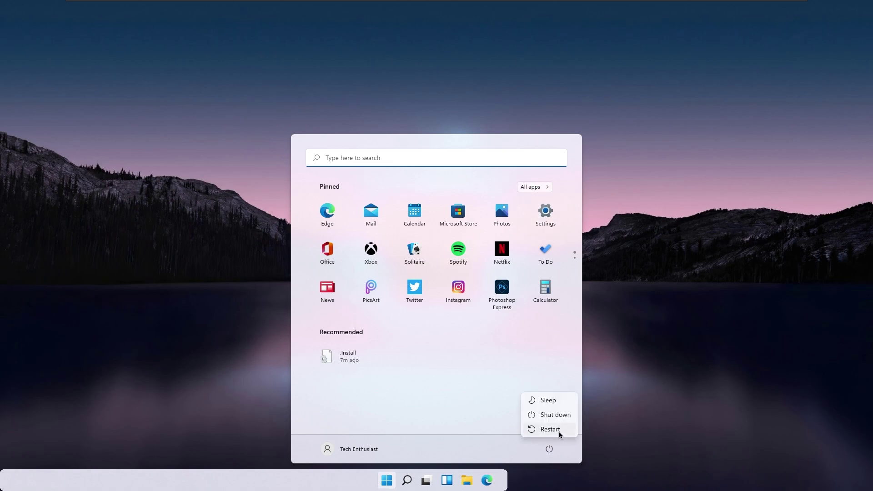